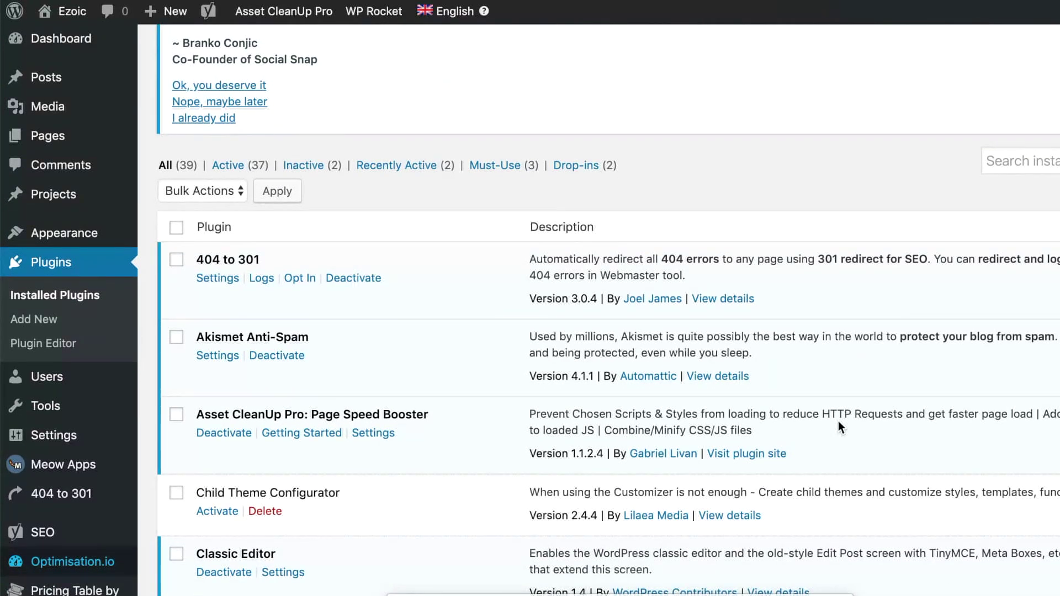
scroll(838, 422, "down", 3)
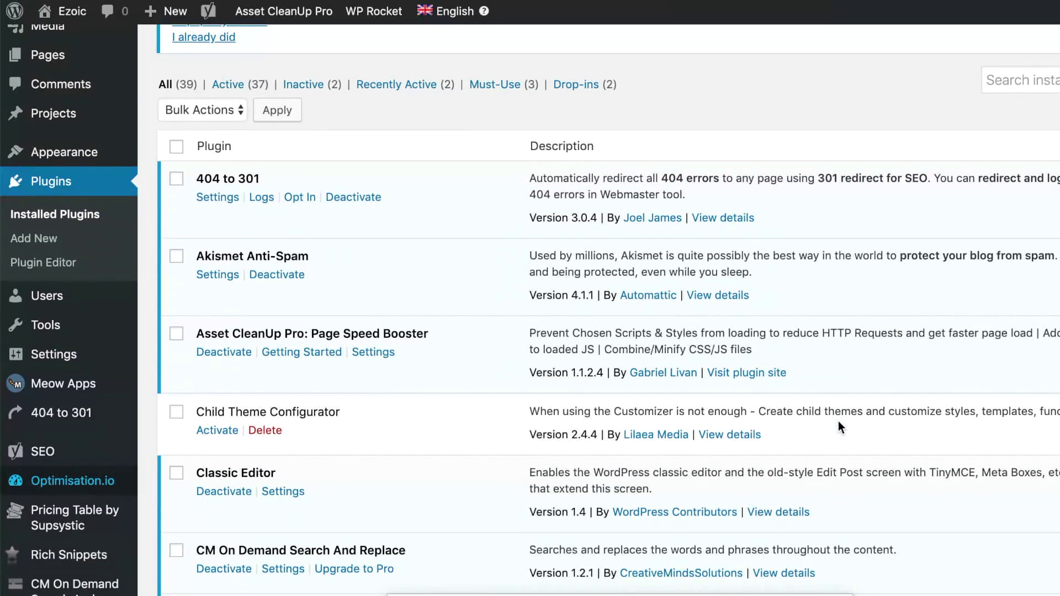
Open the WP Rocket settings from the admin bar
scroll(839, 421, "down", 2)
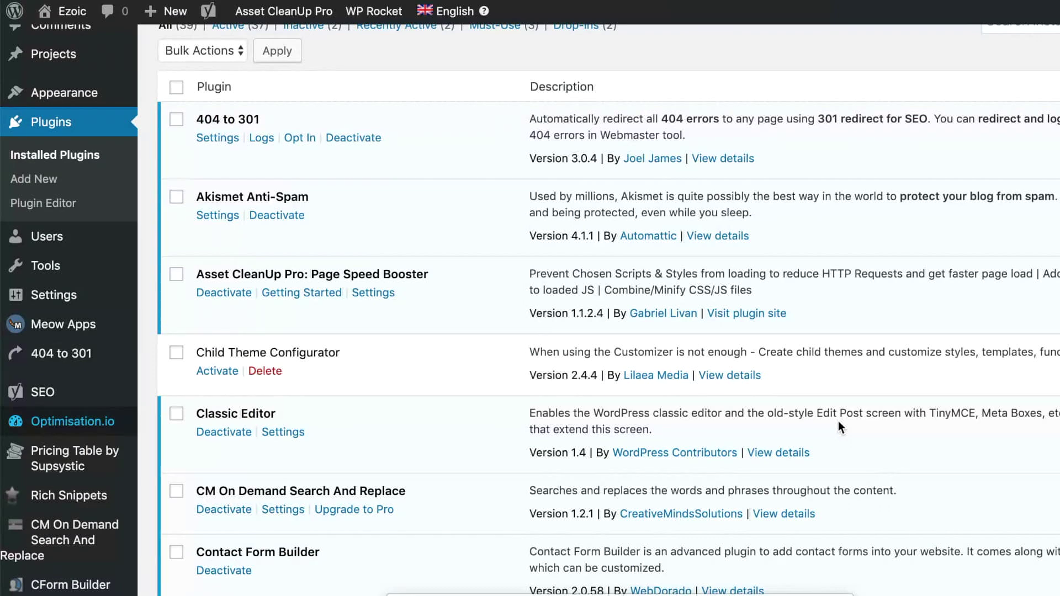
scroll(838, 422, "down", 6)
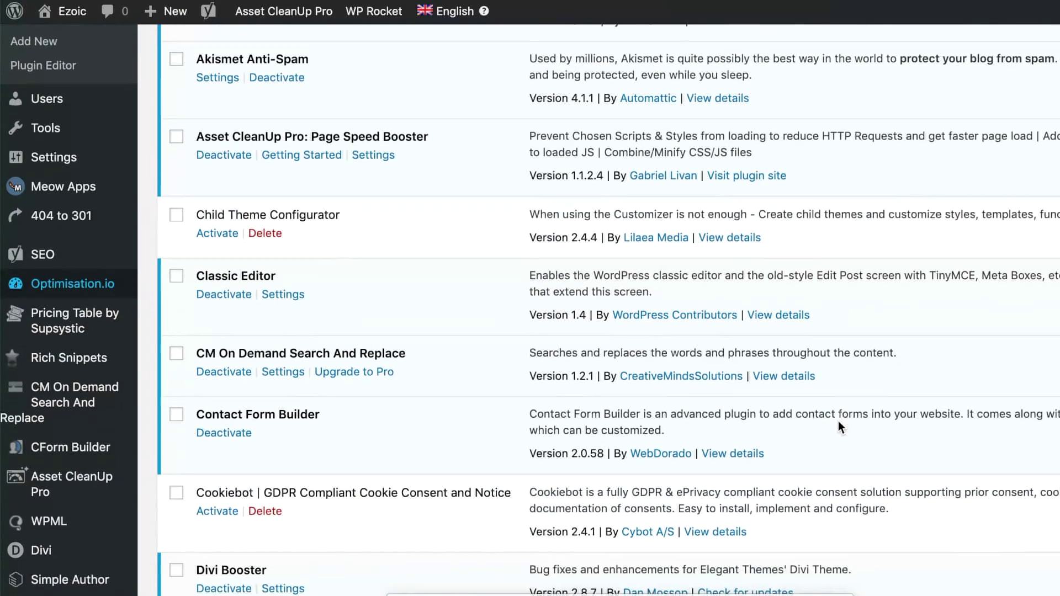
scroll(838, 423, "down", 10)
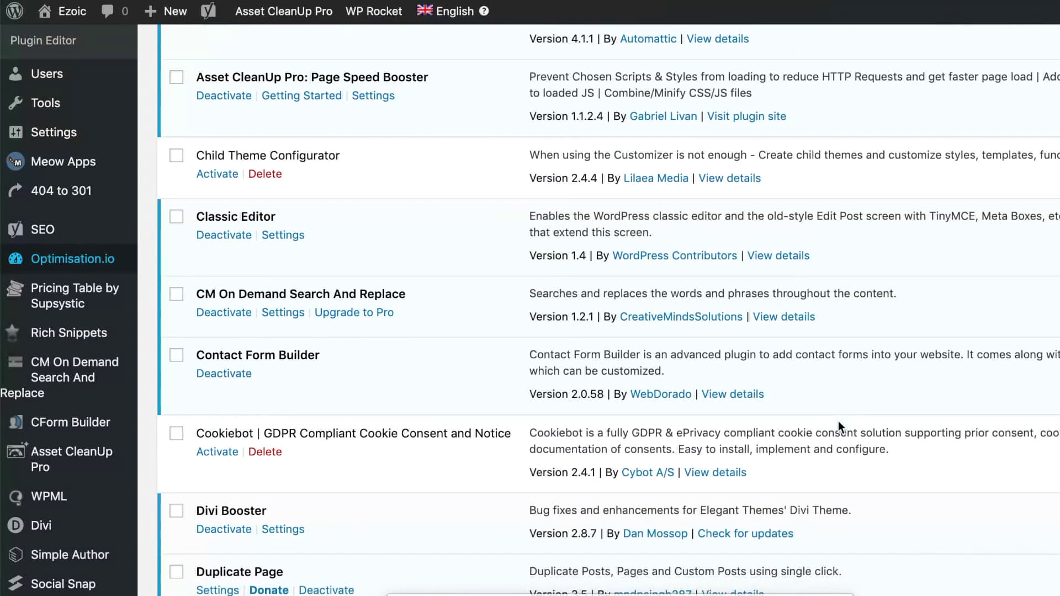
scroll(838, 422, "down", 20)
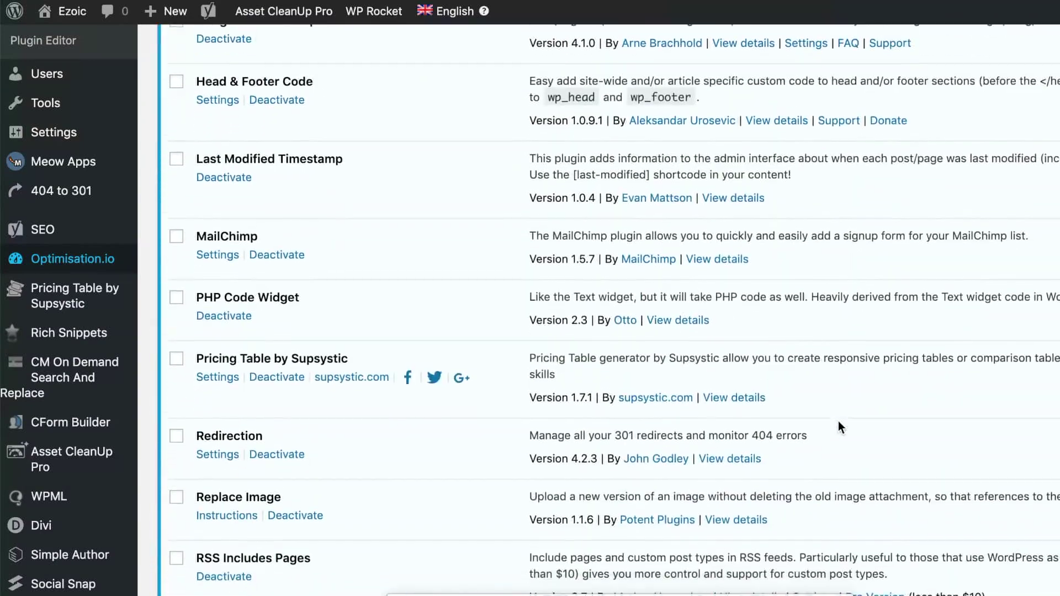
scroll(839, 421, "down", 20)
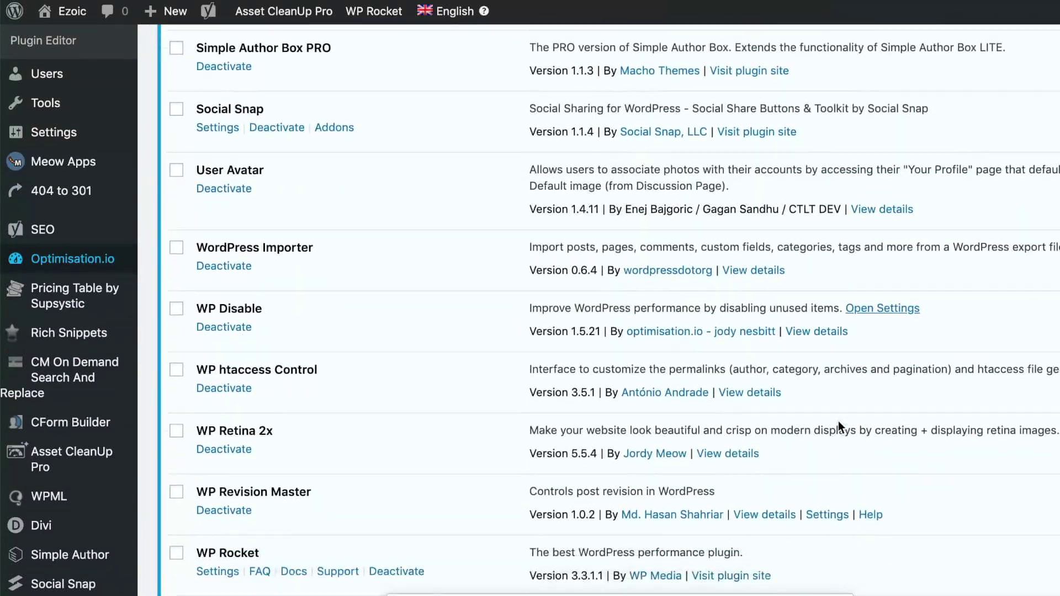
scroll(839, 421, "down", 8)
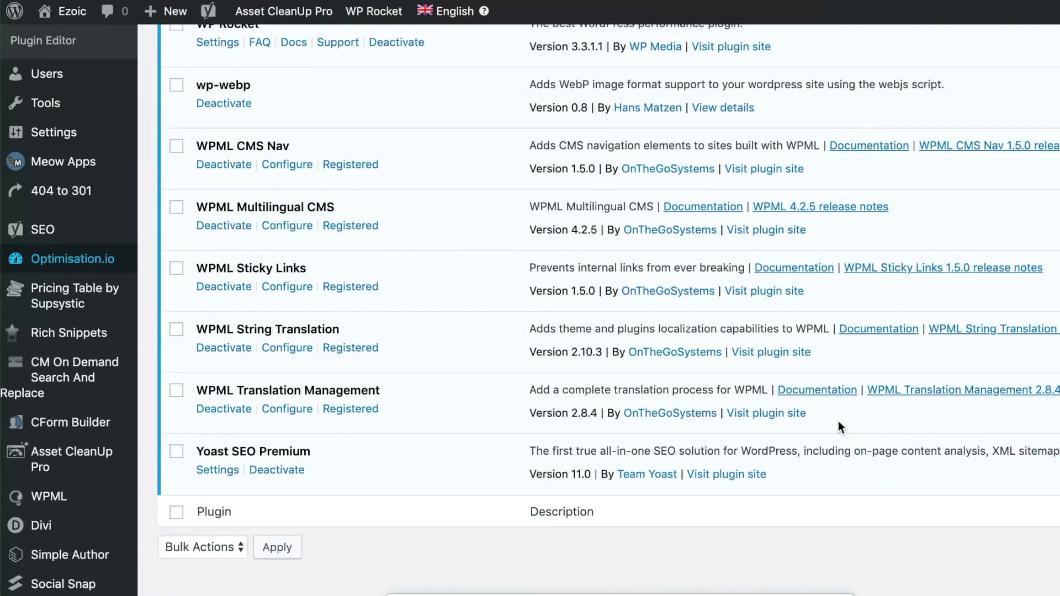
scroll(839, 421, "up", 5)
scroll(839, 421, "up", 1)
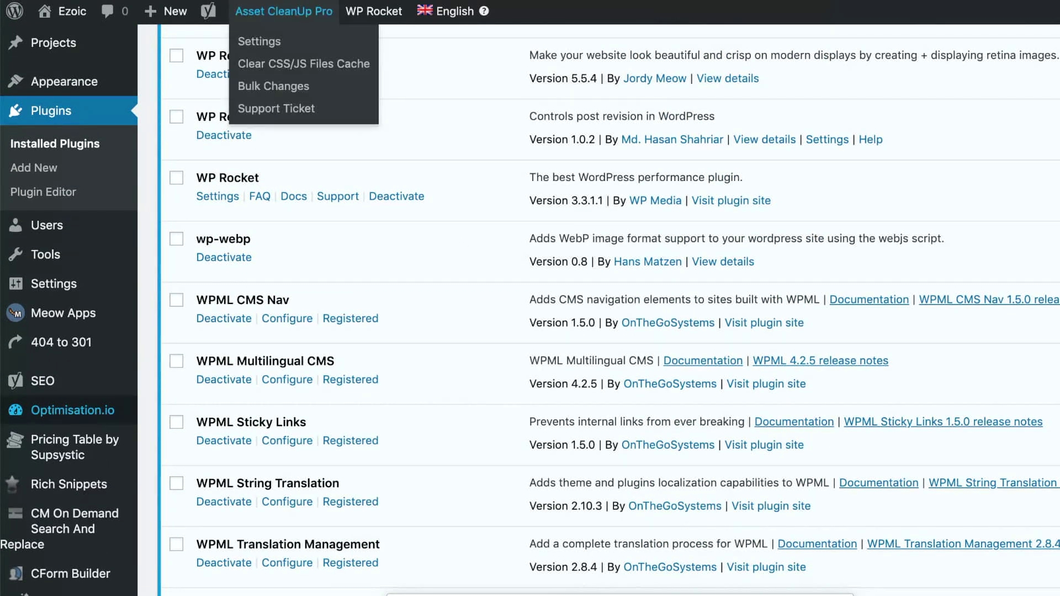
left_click(374, 10)
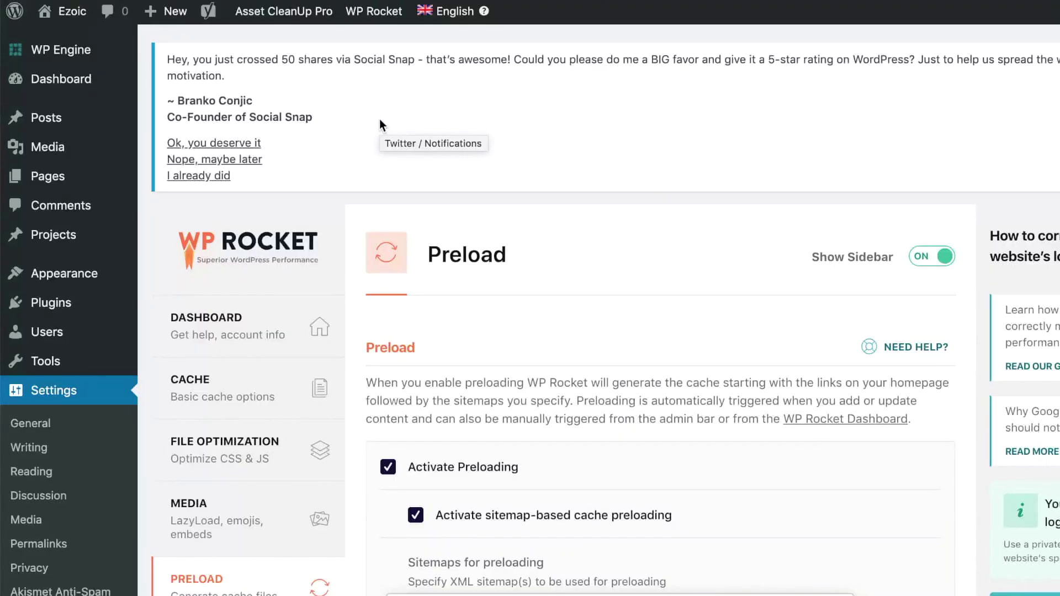
Dismiss the stuck notifications tooltip on the WP Rocket settings page
scroll(428, 169, "down", 5)
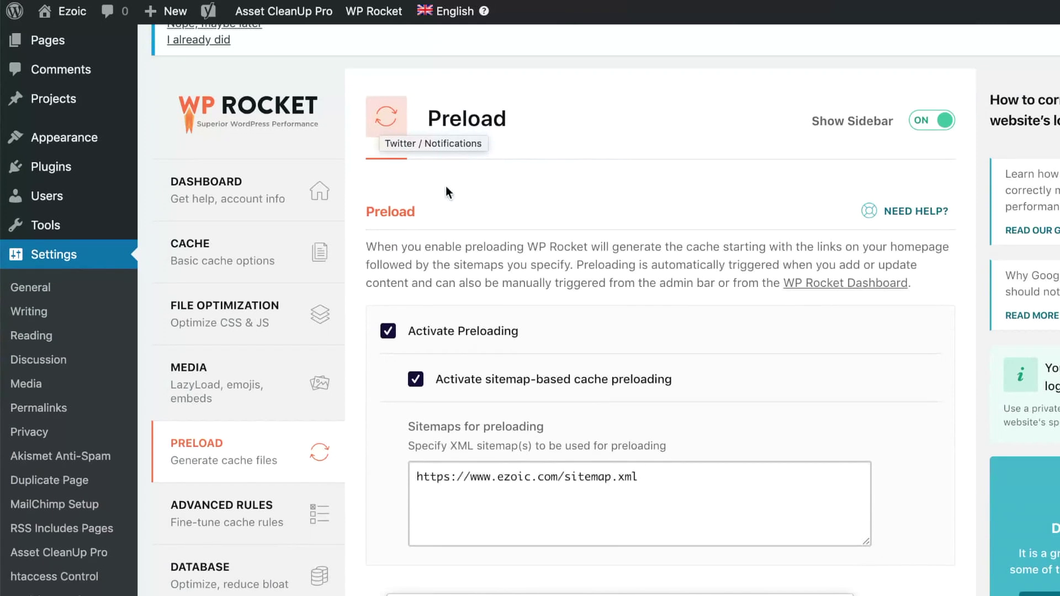
scroll(422, 208, "down", 5)
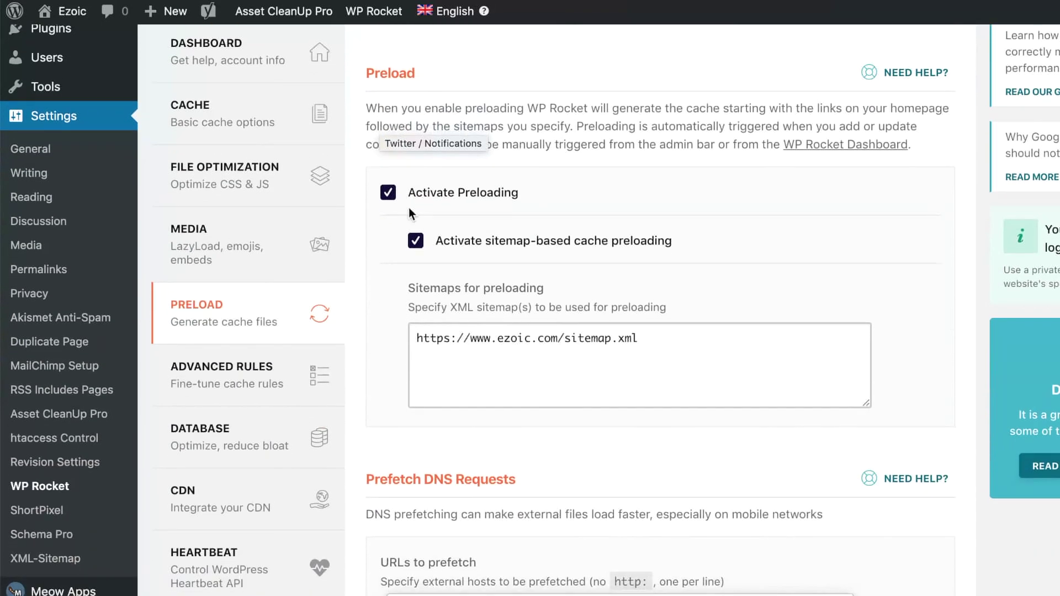
scroll(408, 208, "up", 1)
scroll(426, 157, "up", 1)
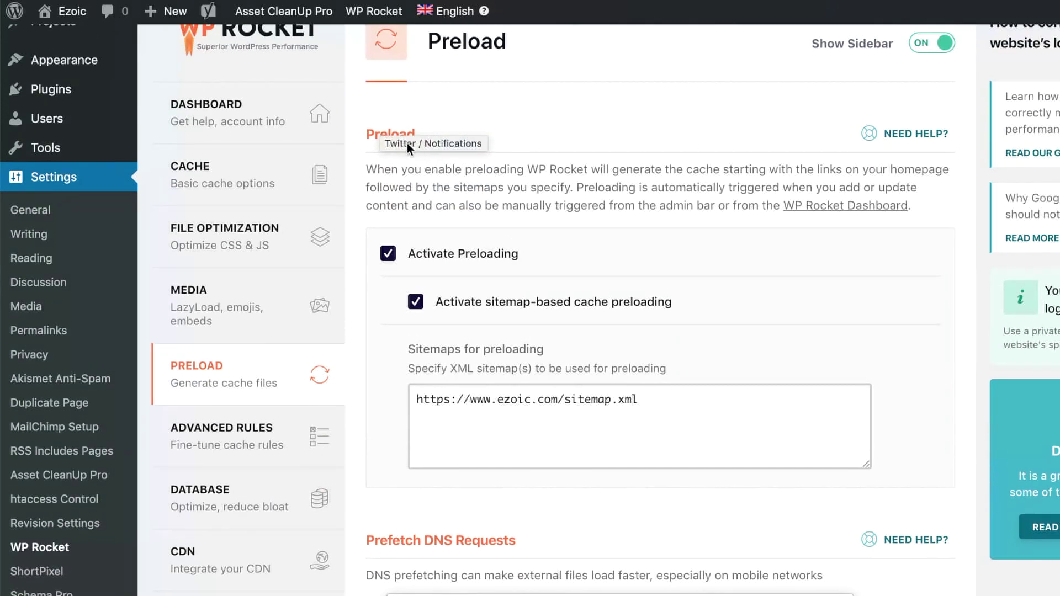
left_click(402, 138)
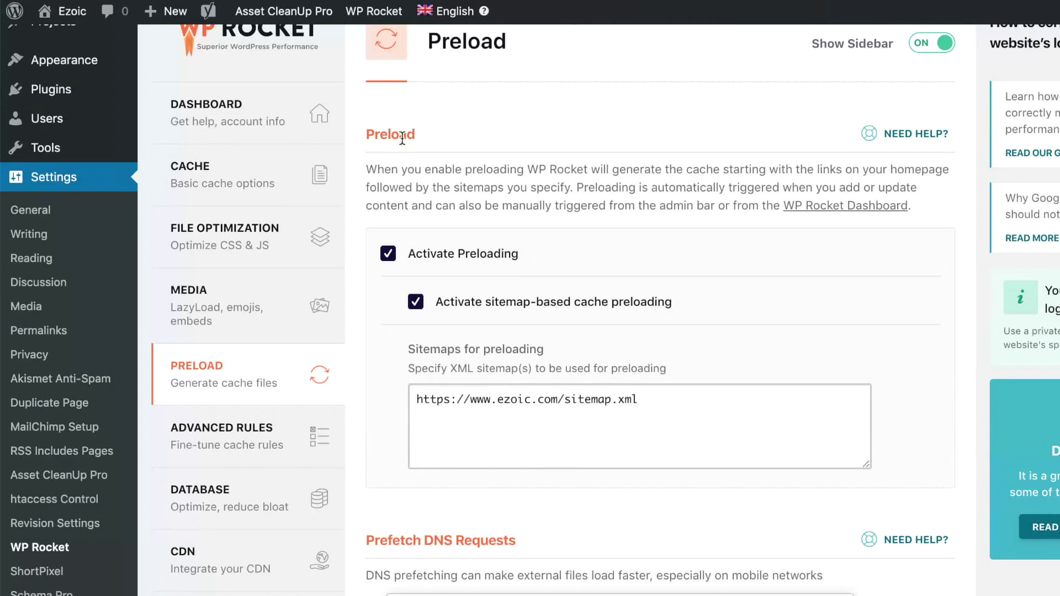
scroll(402, 137, "up", 1)
View the WP Rocket Dashboard overview with licence details, then go to the Cache options
left_click(287, 126)
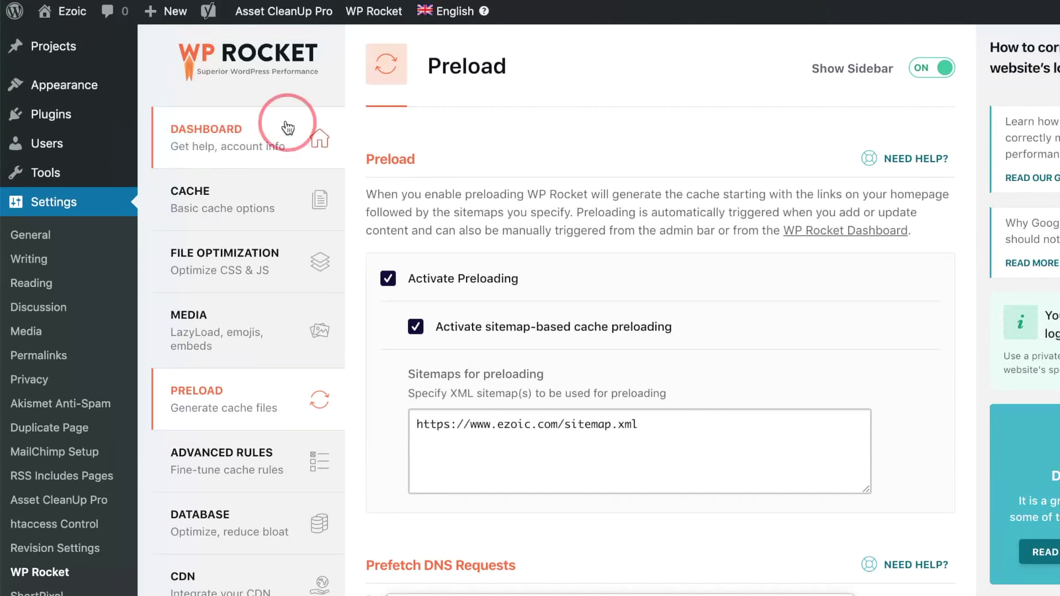
scroll(408, 175, "down", 3)
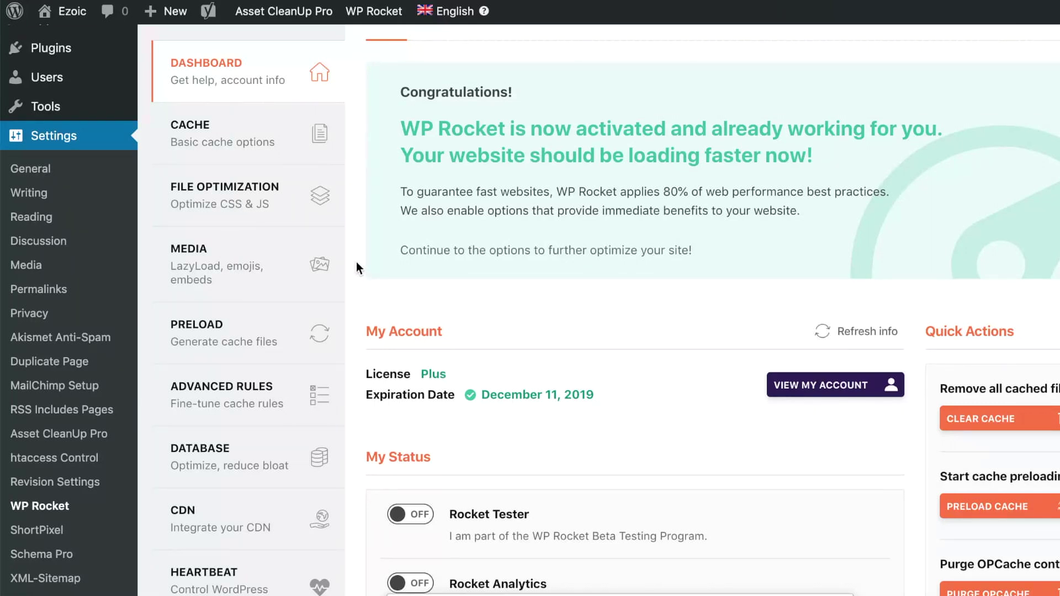
left_click(282, 124)
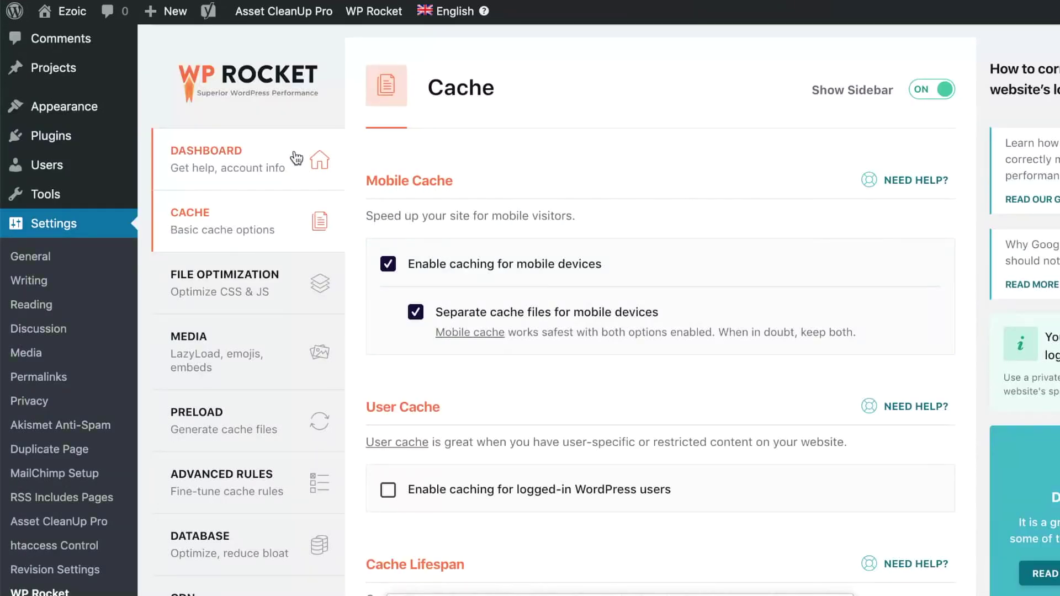
Scroll through the Mobile Cache, User Cache and 28-hour Cache Lifespan options
scroll(391, 232, "down", 3)
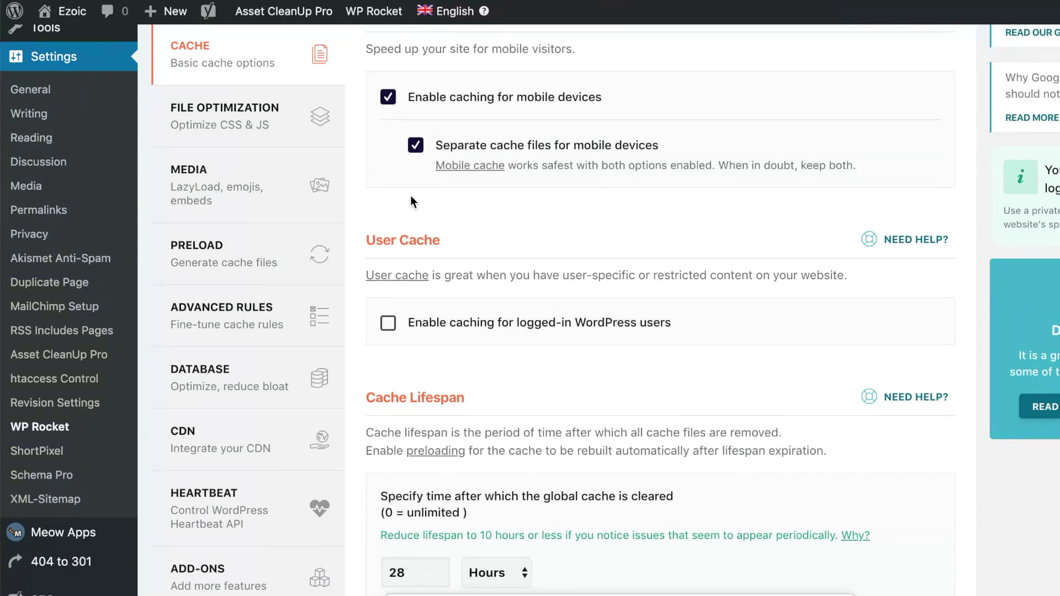
scroll(412, 201, "down", 3)
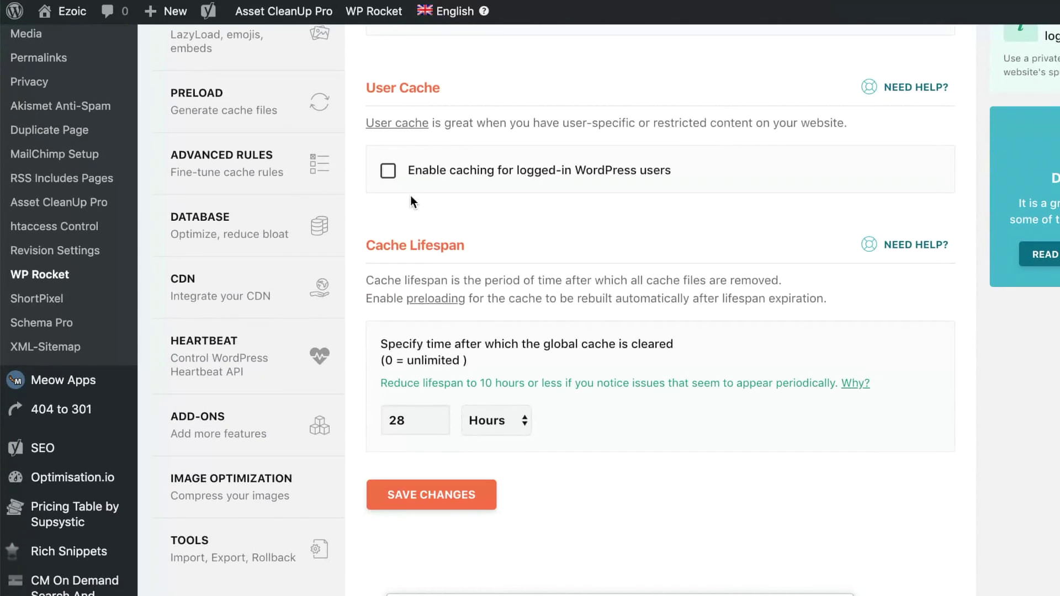
scroll(411, 195, "down", 1)
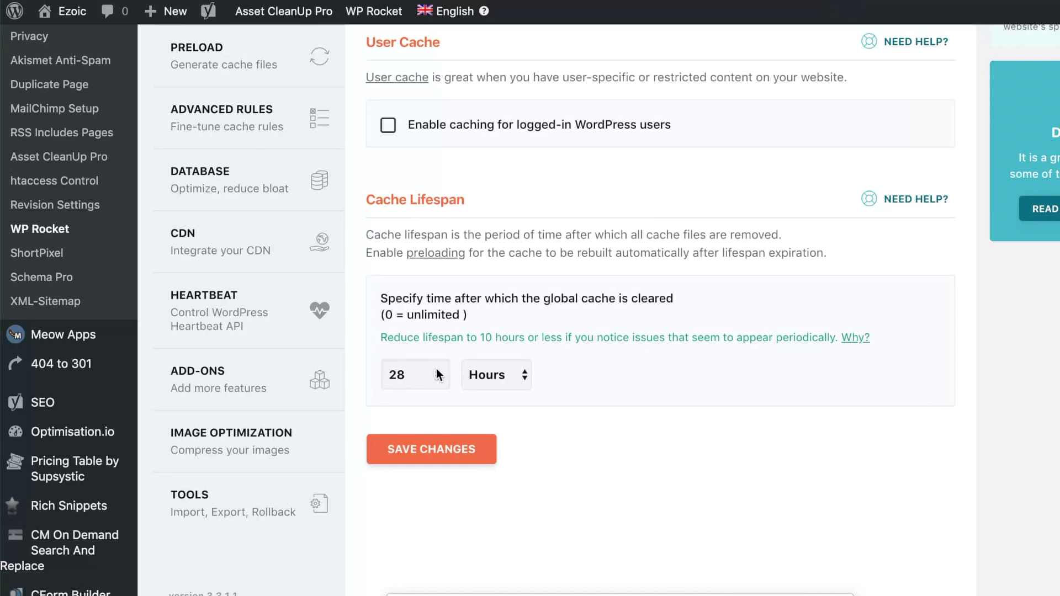
scroll(437, 379, "up", 5)
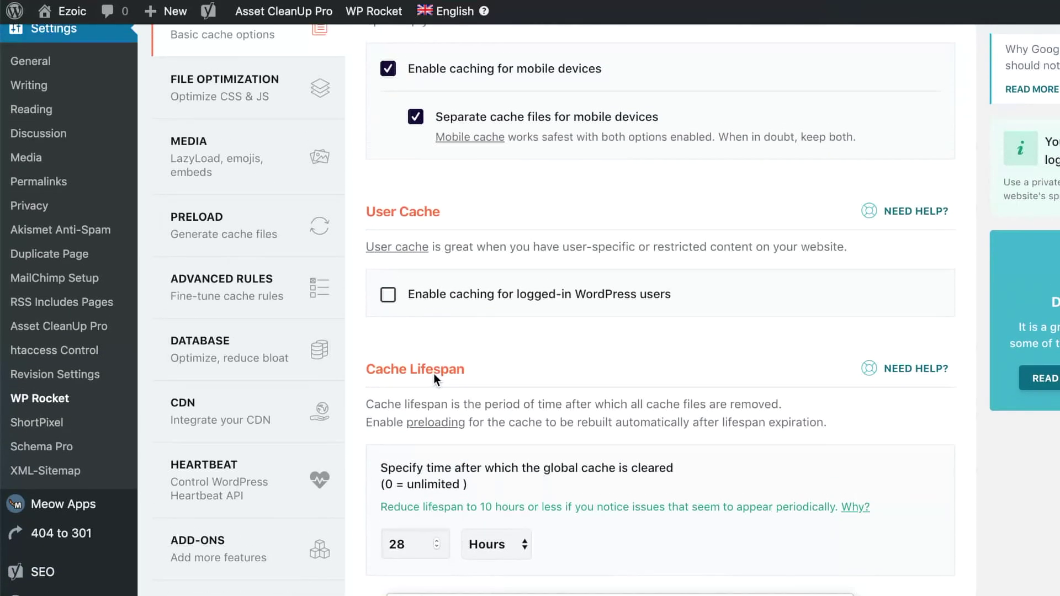
Review File Optimization's Basic Settings, CSS Files and JavaScript Files sections, then return to the top
left_click(273, 242)
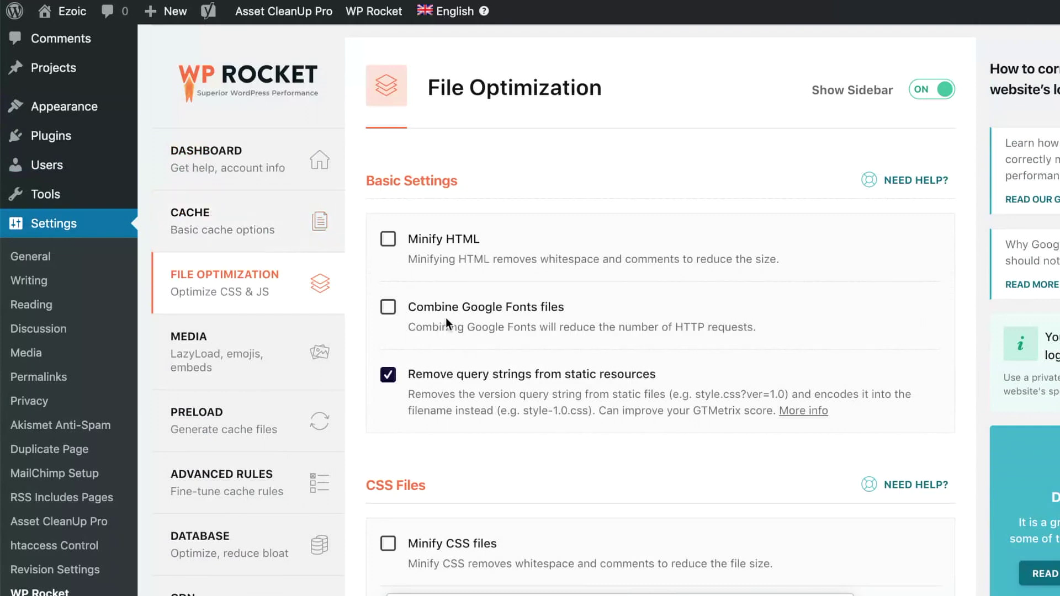
scroll(525, 374, "down", 3)
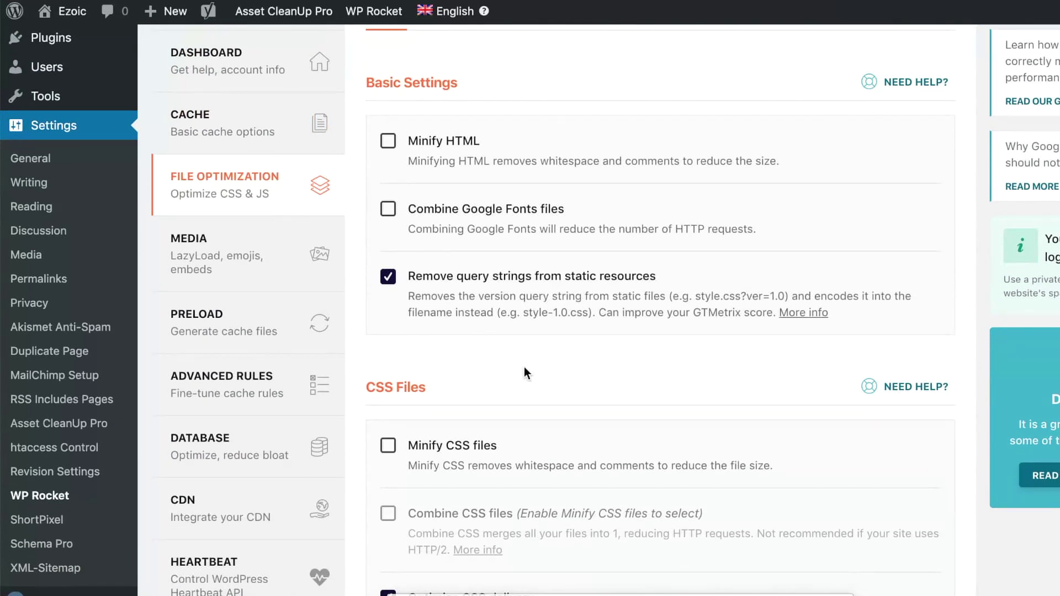
scroll(524, 371, "down", 1)
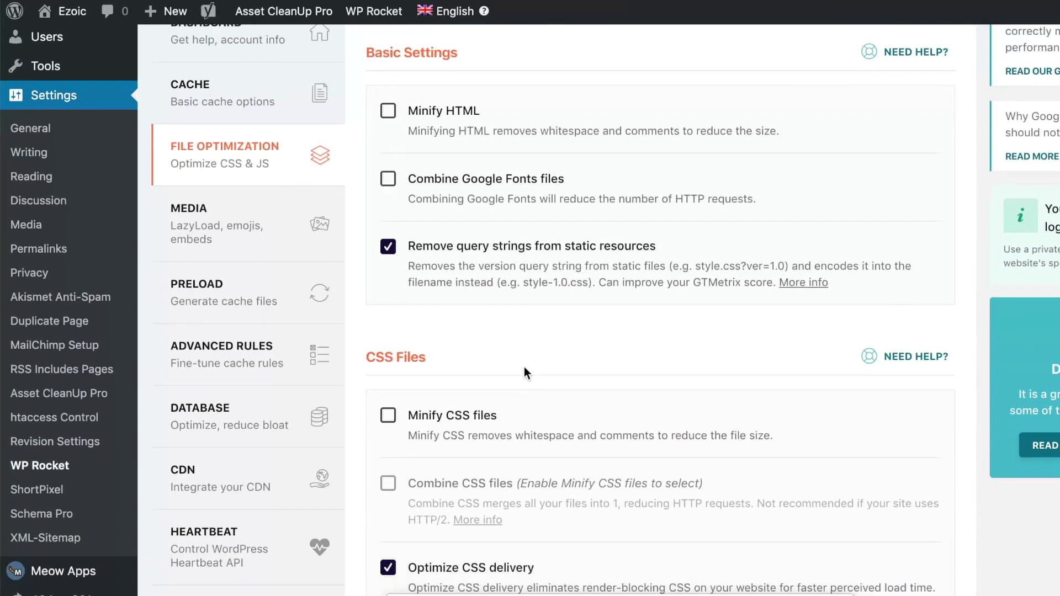
scroll(519, 348, "down", 3)
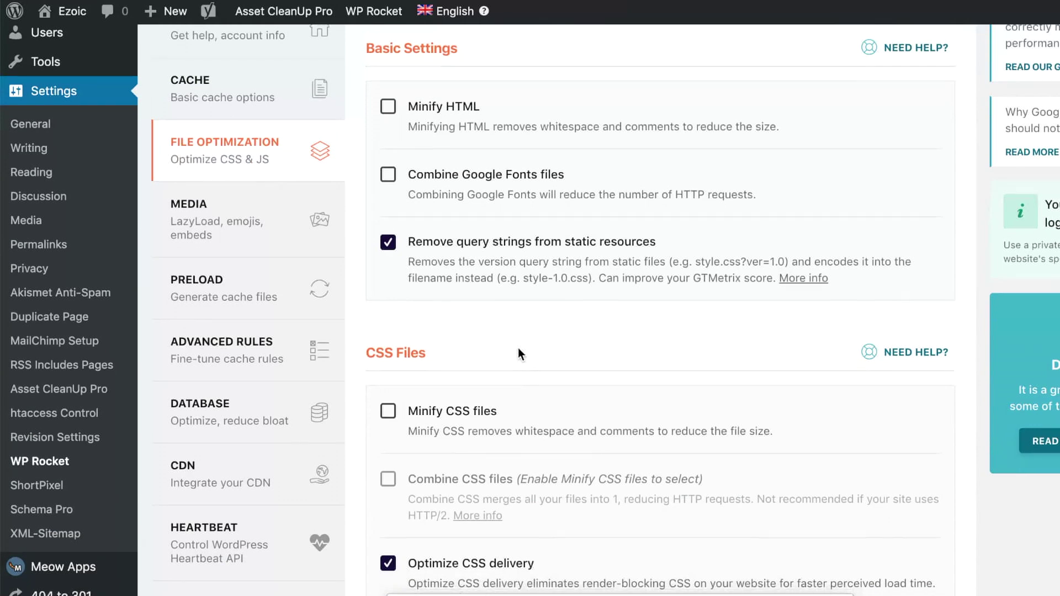
scroll(517, 348, "down", 6)
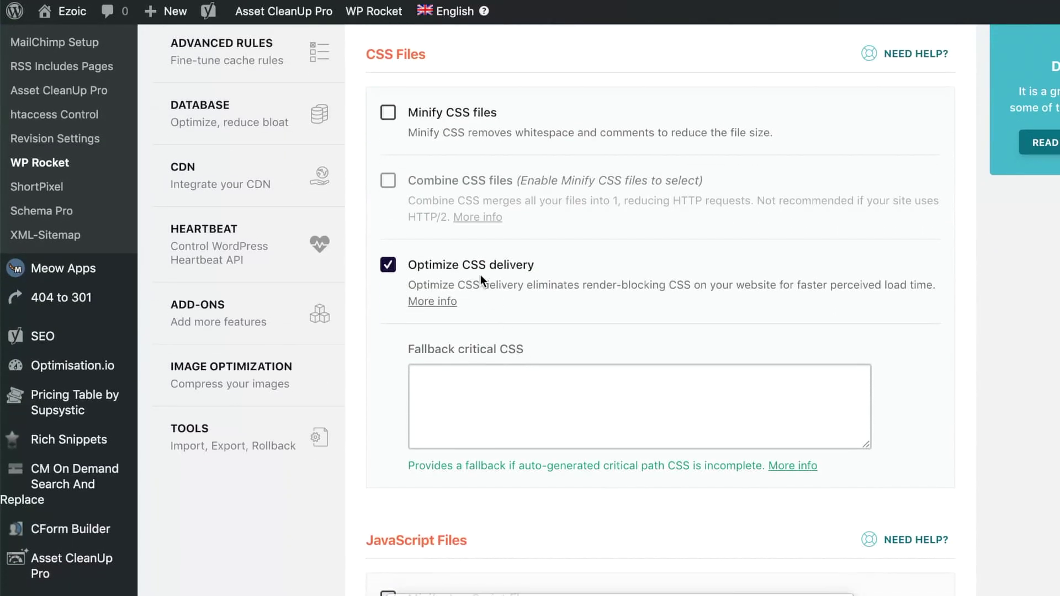
scroll(481, 275, "down", 10)
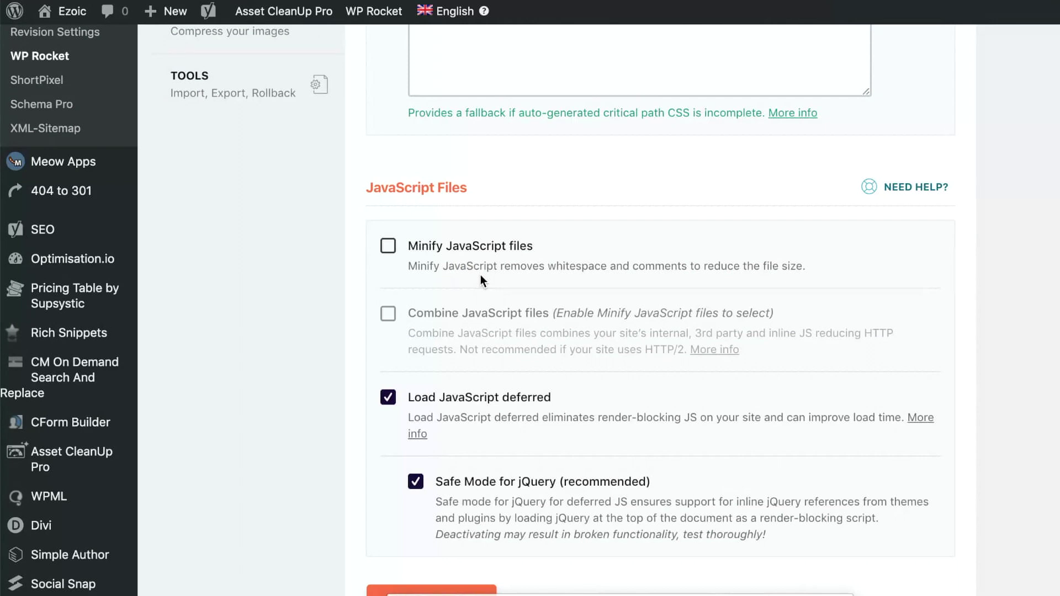
scroll(480, 274, "down", 2)
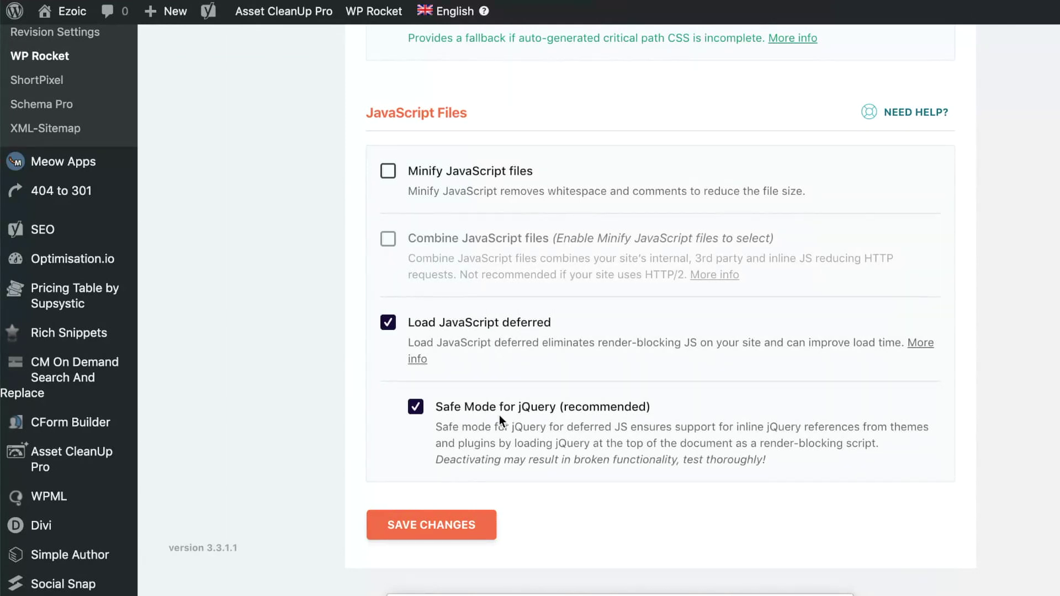
scroll(499, 418, "up", 15)
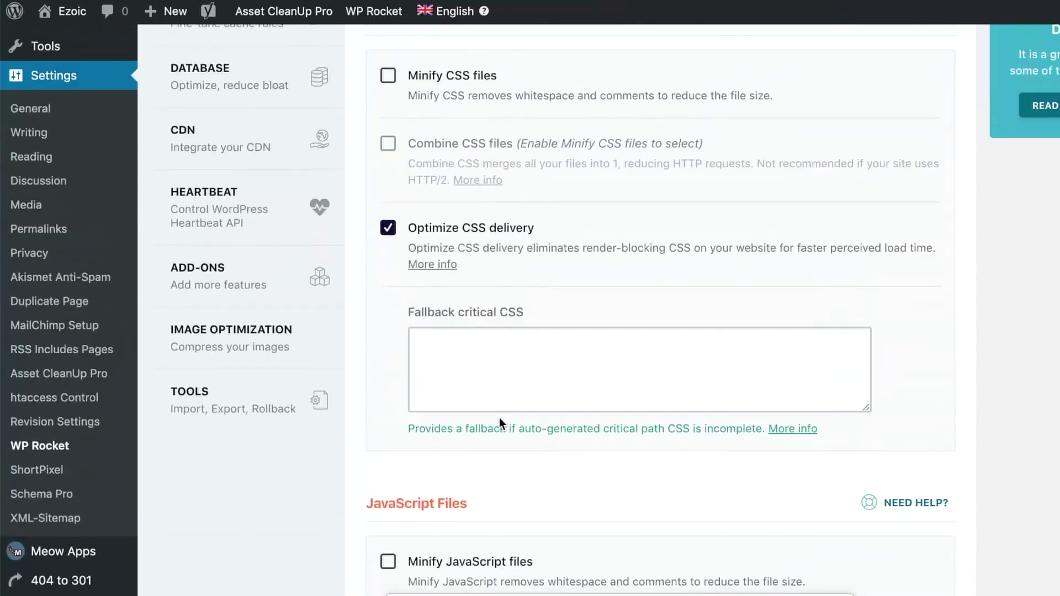
scroll(499, 417, "up", 8)
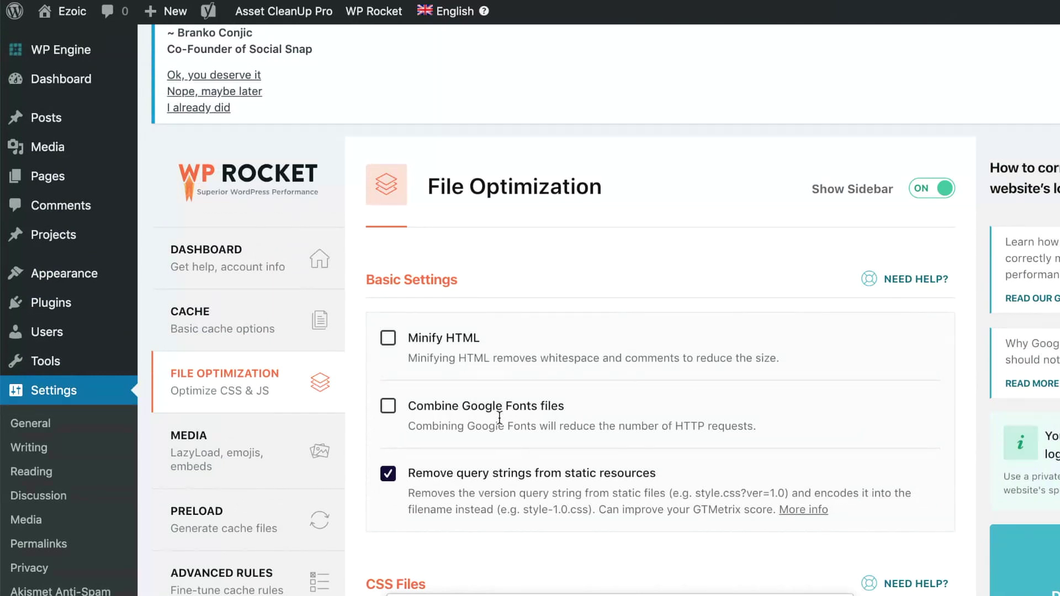
scroll(499, 418, "down", 2)
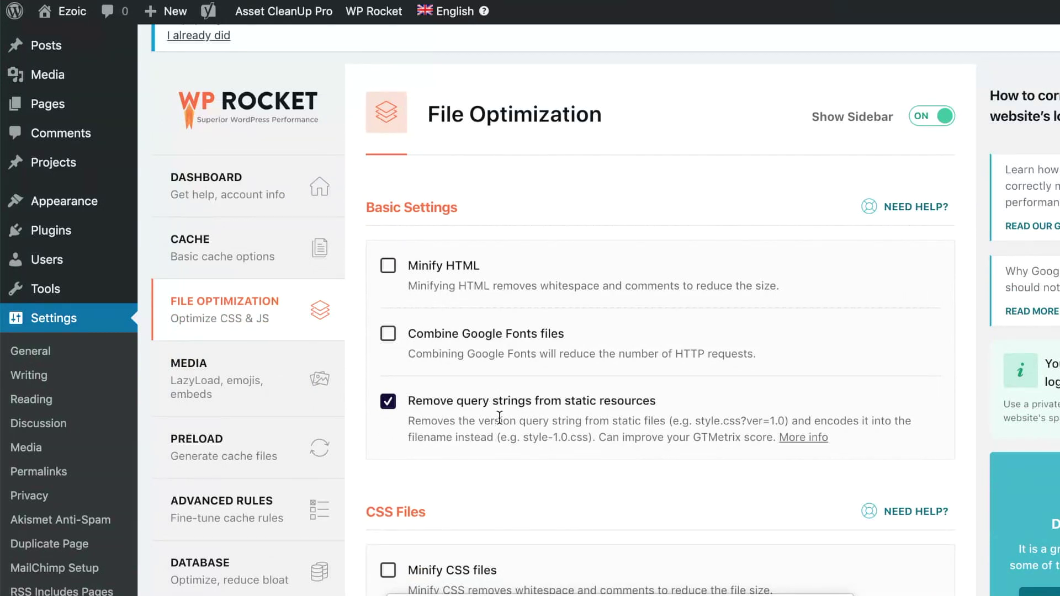
scroll(500, 418, "down", 1)
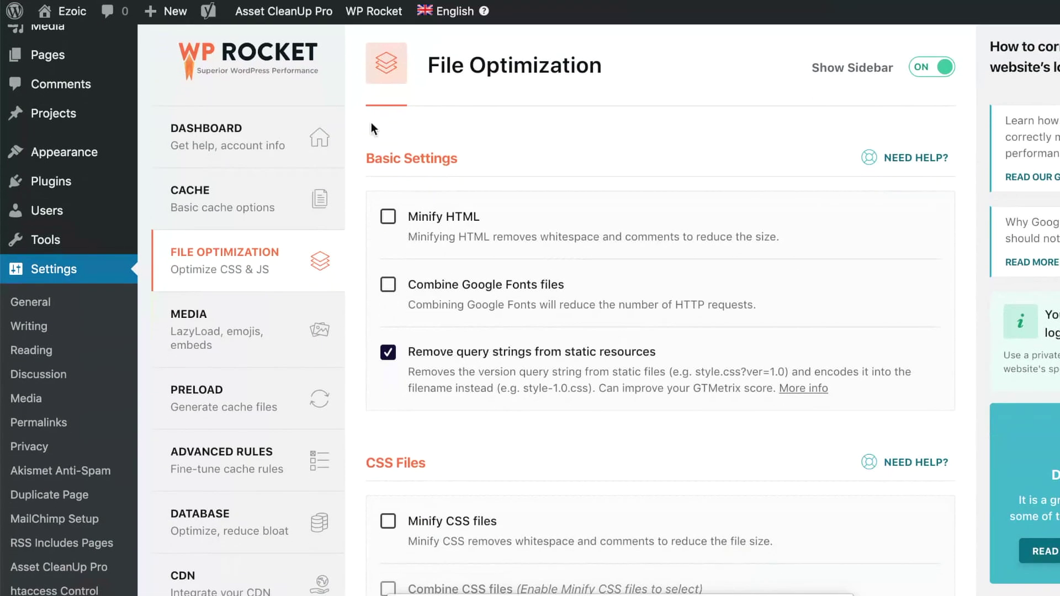
mouse_move(374, 19)
mouse_move(381, 66)
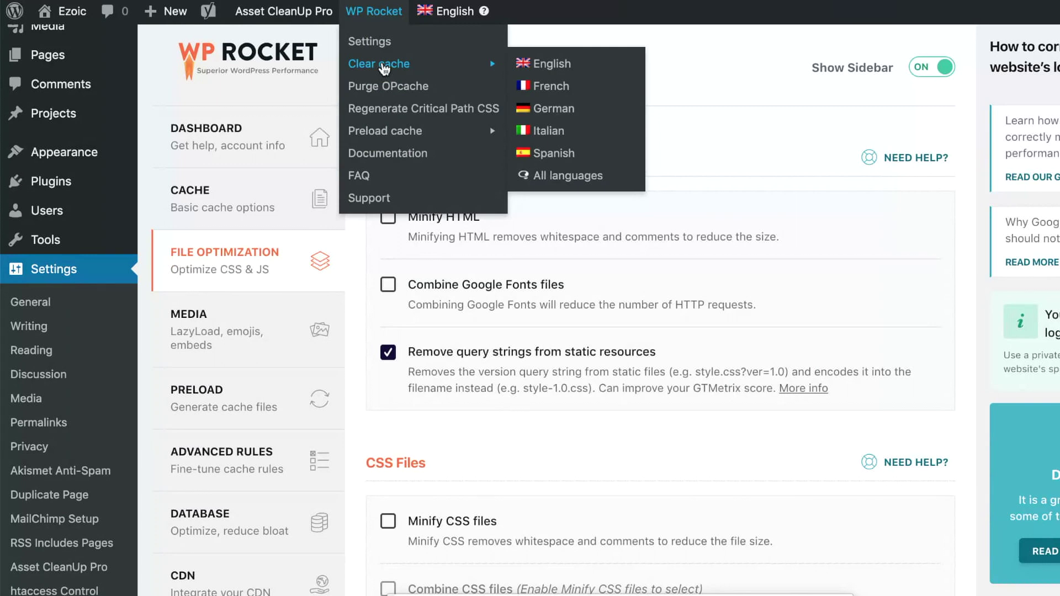
scroll(458, 293, "down", 3)
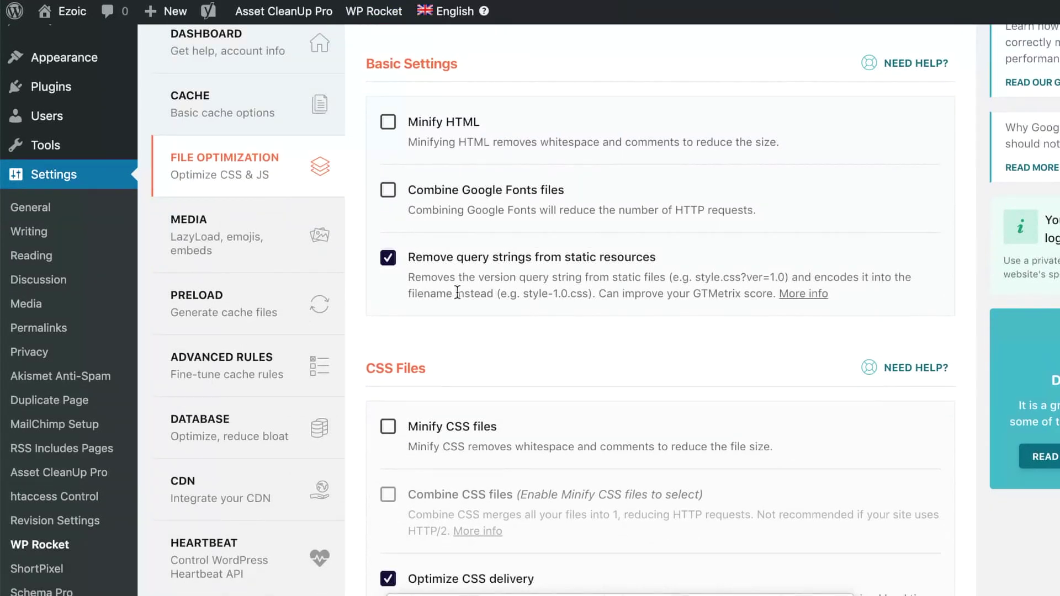
left_click(301, 253)
Review the Media tab's LazyLoad, Disable Emoji and Embeds options, then move to Preload
scroll(453, 263, "down", 2)
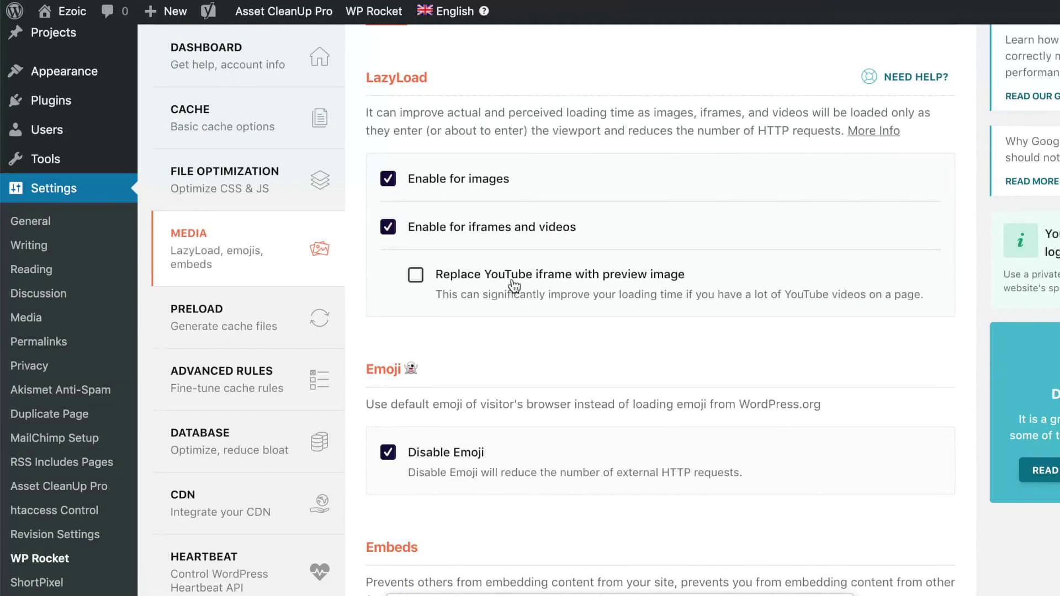
scroll(515, 285, "down", 2)
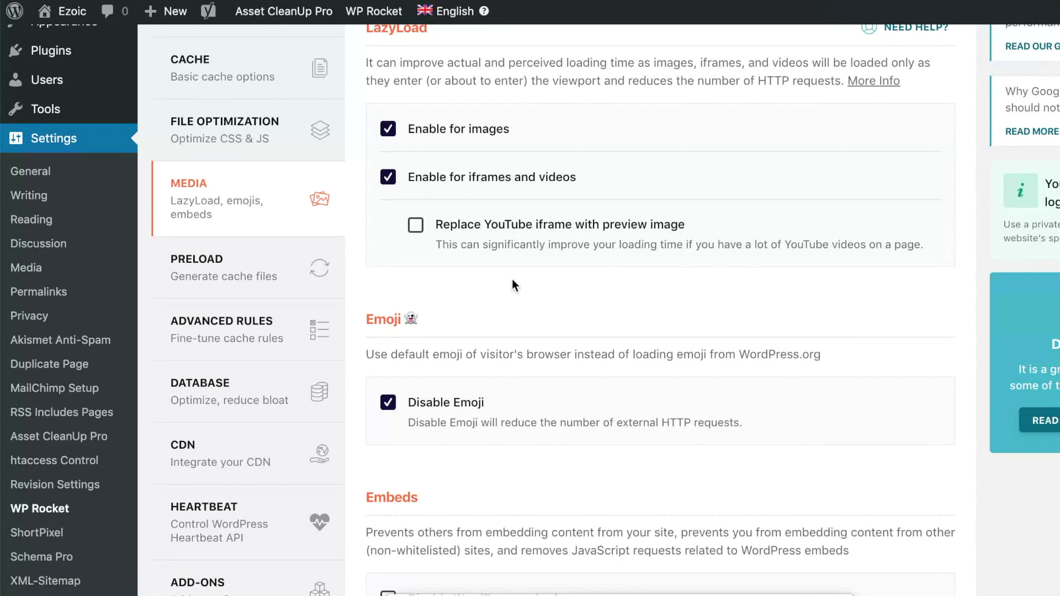
scroll(513, 279, "down", 2)
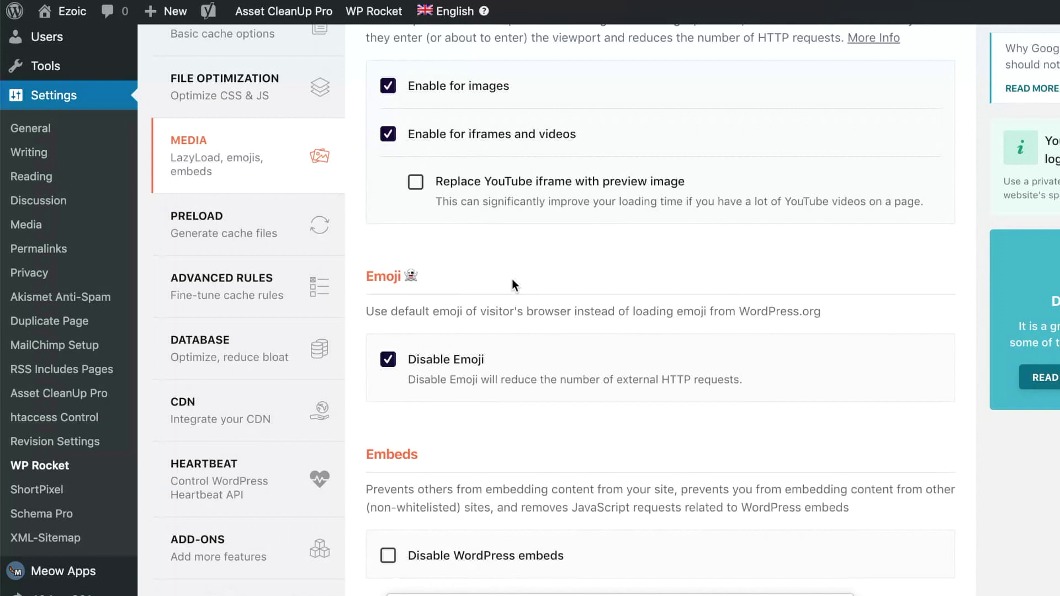
scroll(512, 279, "down", 3)
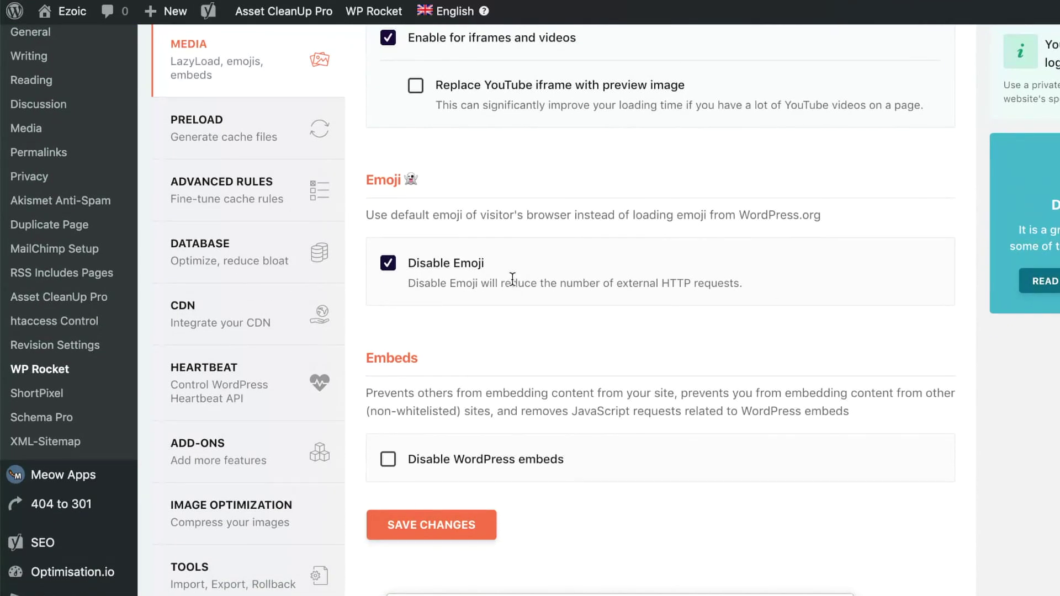
scroll(512, 279, "down", 1)
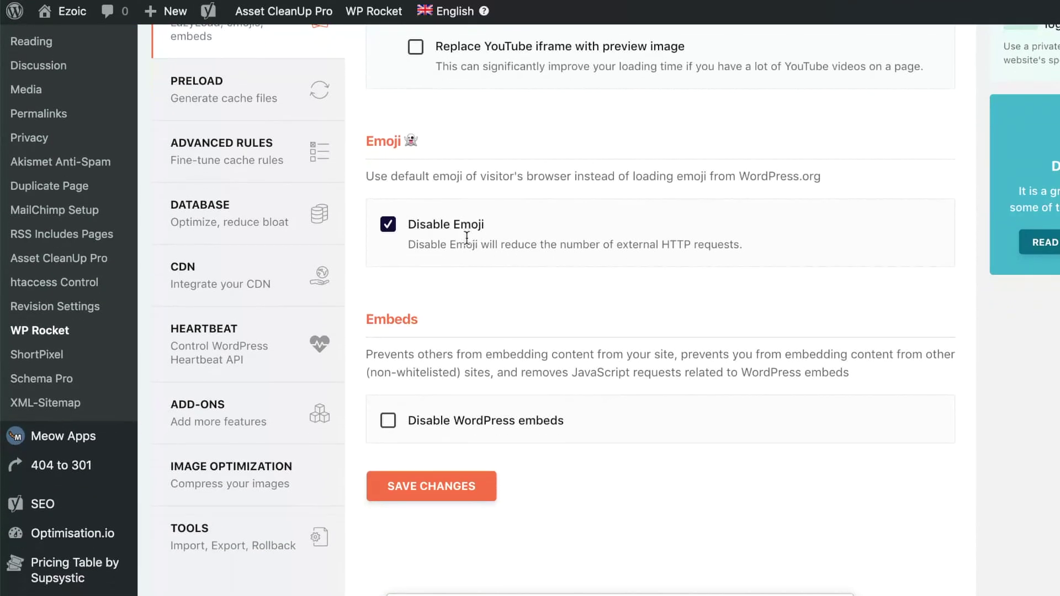
scroll(466, 238, "down", 4)
scroll(468, 252, "up", 3)
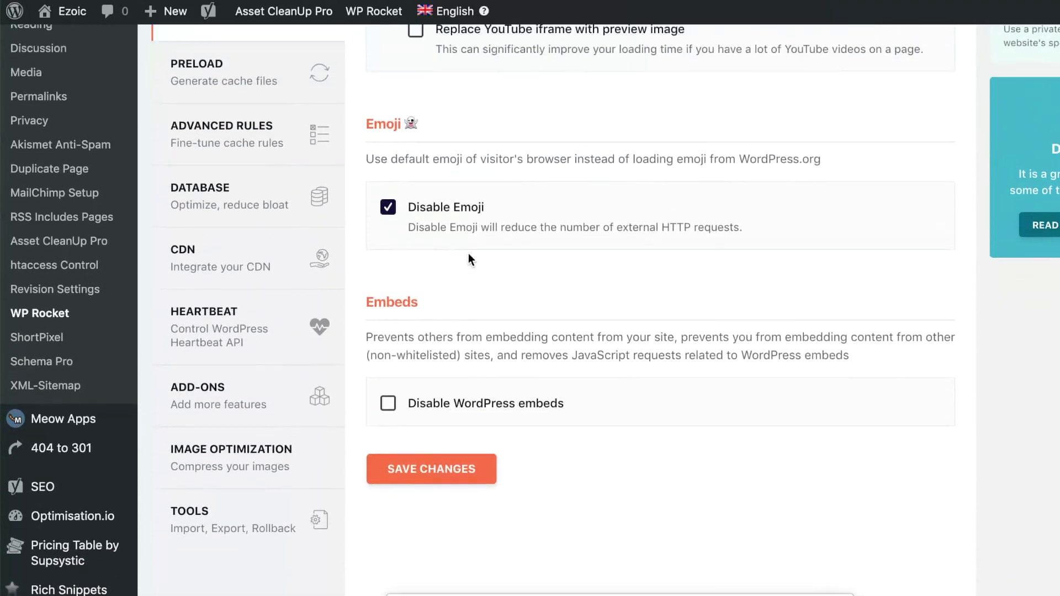
scroll(469, 254, "up", 7)
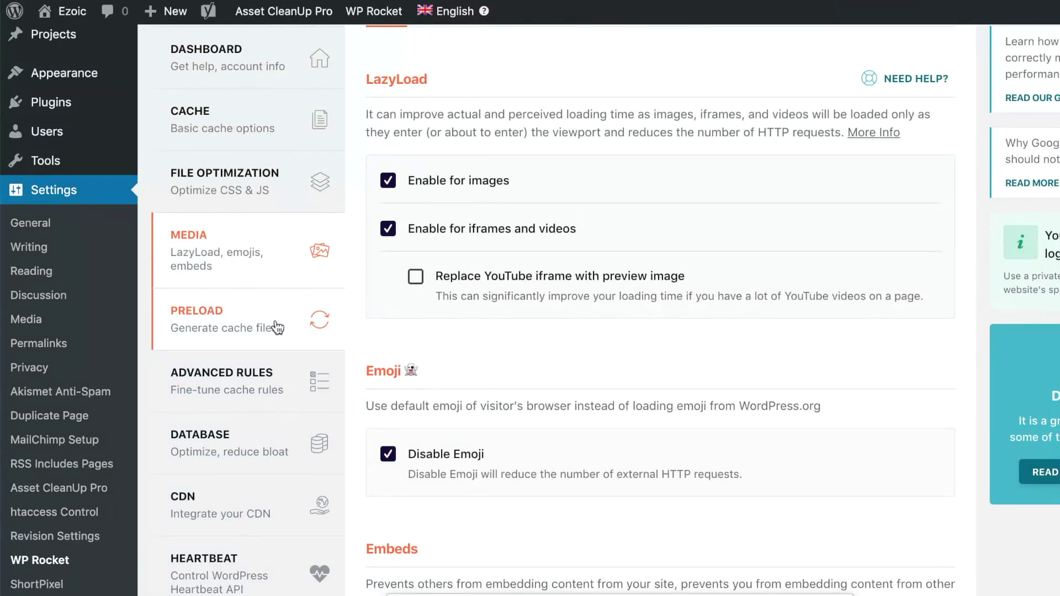
left_click(281, 321)
Show the sitemap.xml preloading and the three DNS prefetch hosts, then bring up the page options to inspect it
scroll(446, 319, "down", 1)
scroll(447, 320, "down", 7)
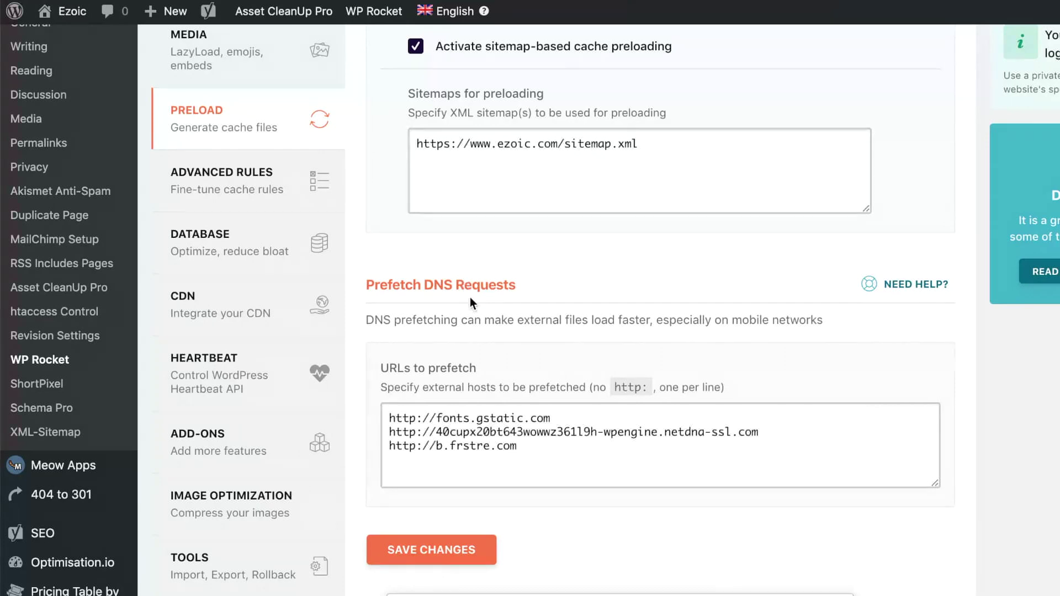
right_click(476, 267)
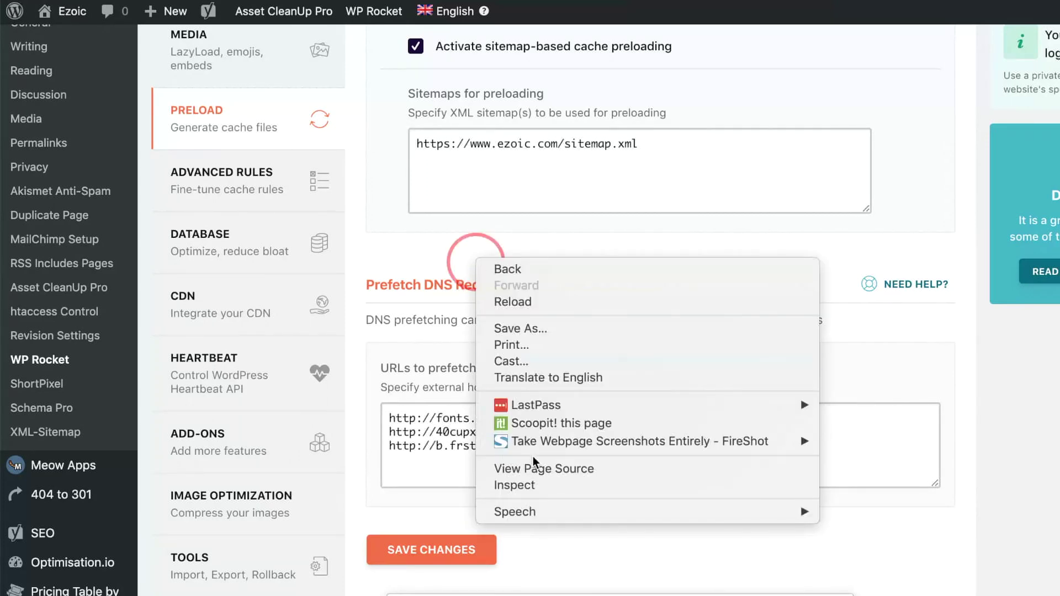
left_click(525, 485)
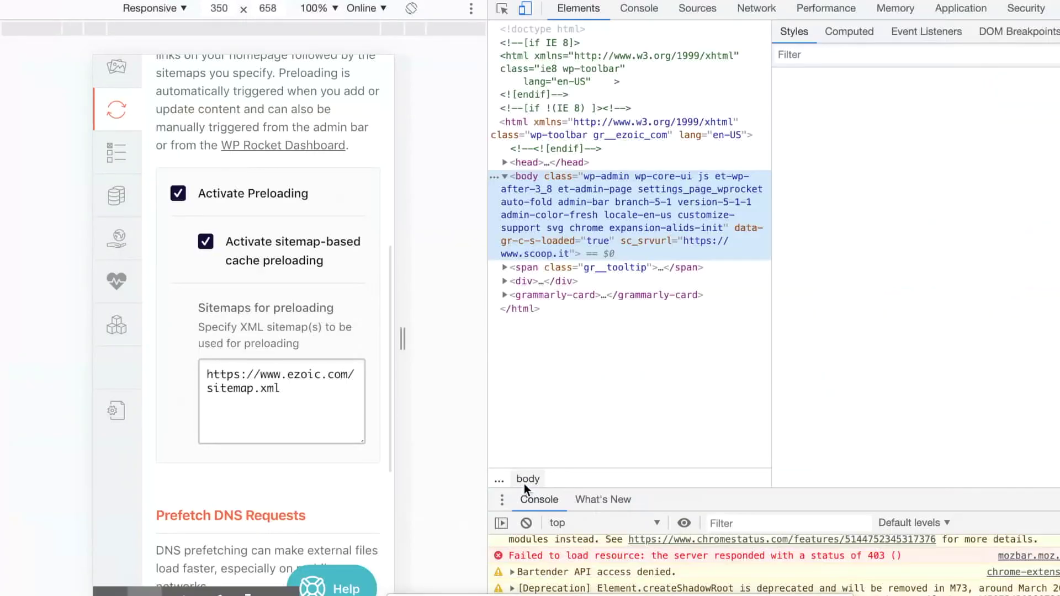
left_click(1043, 14)
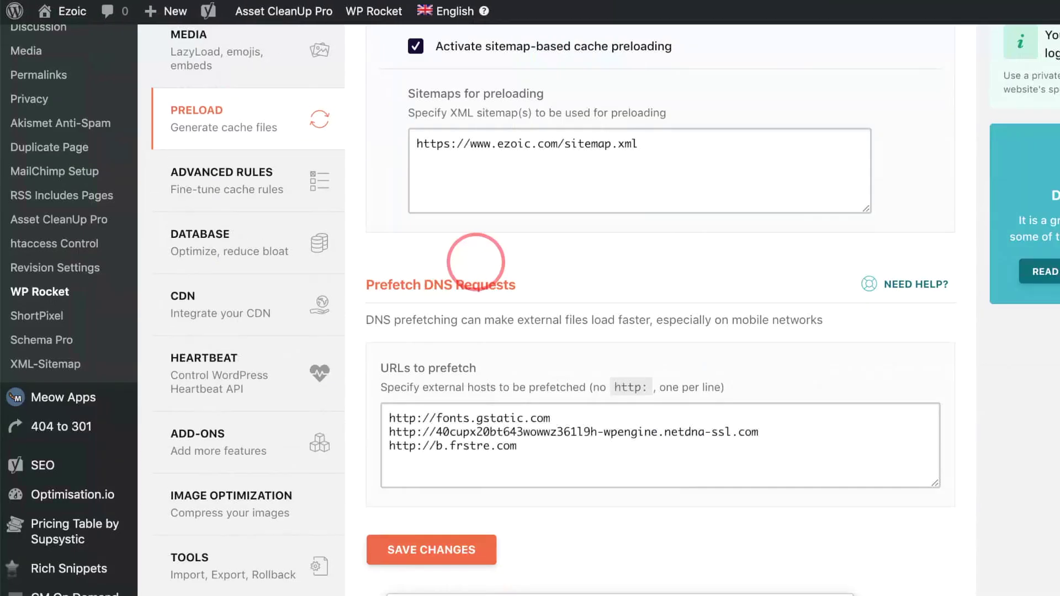
scroll(728, 311, "down", 3)
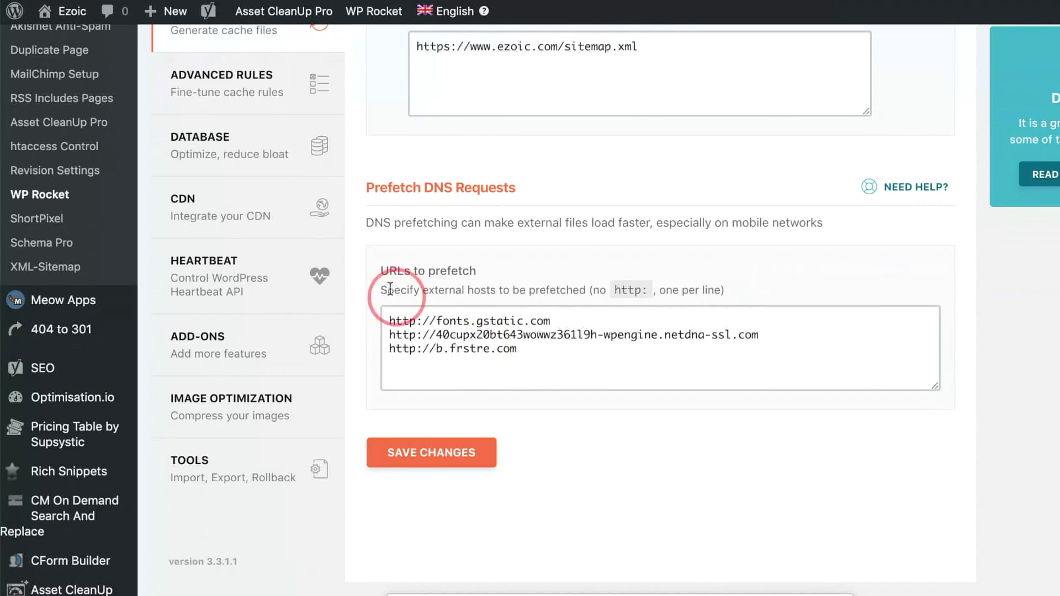
left_click(283, 115)
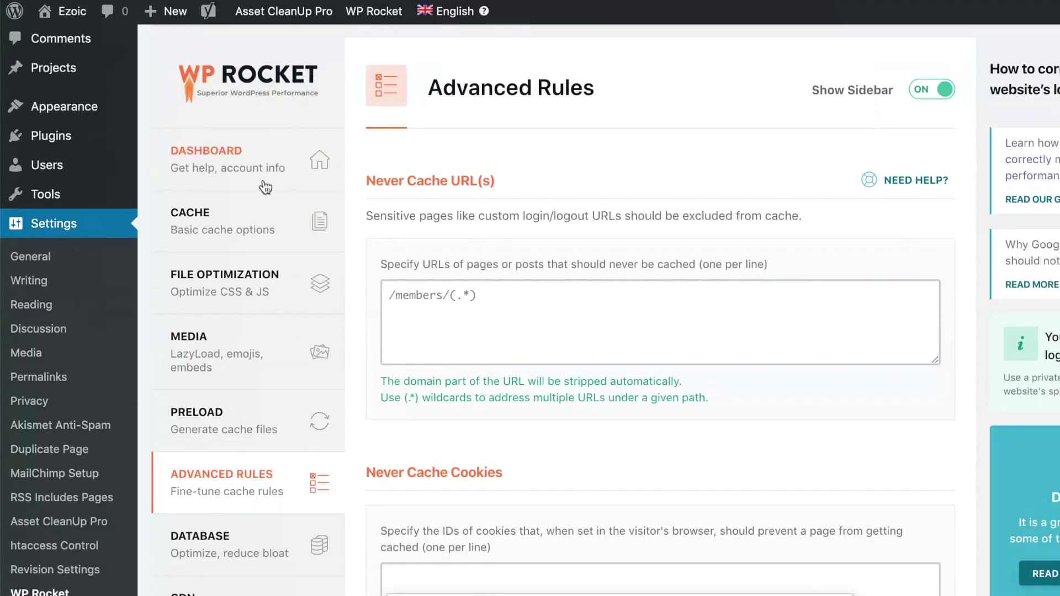
Scroll through the Advanced Rules caching exclusions
scroll(308, 388, "down", 10)
scroll(305, 397, "down", 1)
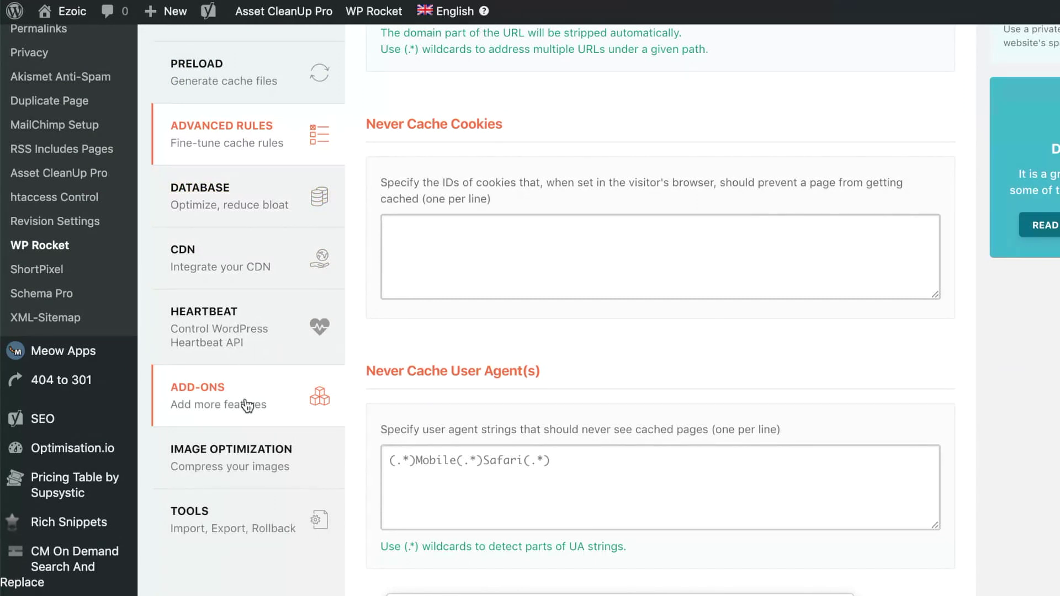
scroll(248, 406, "up", 10)
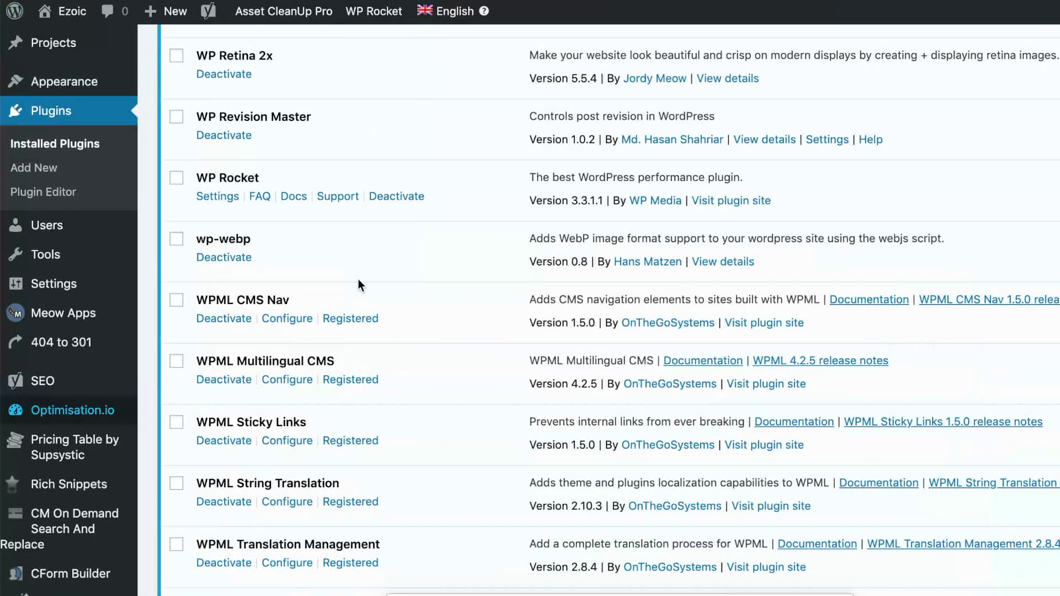
Scroll back up the Installed Plugins list
scroll(382, 320, "up", 15)
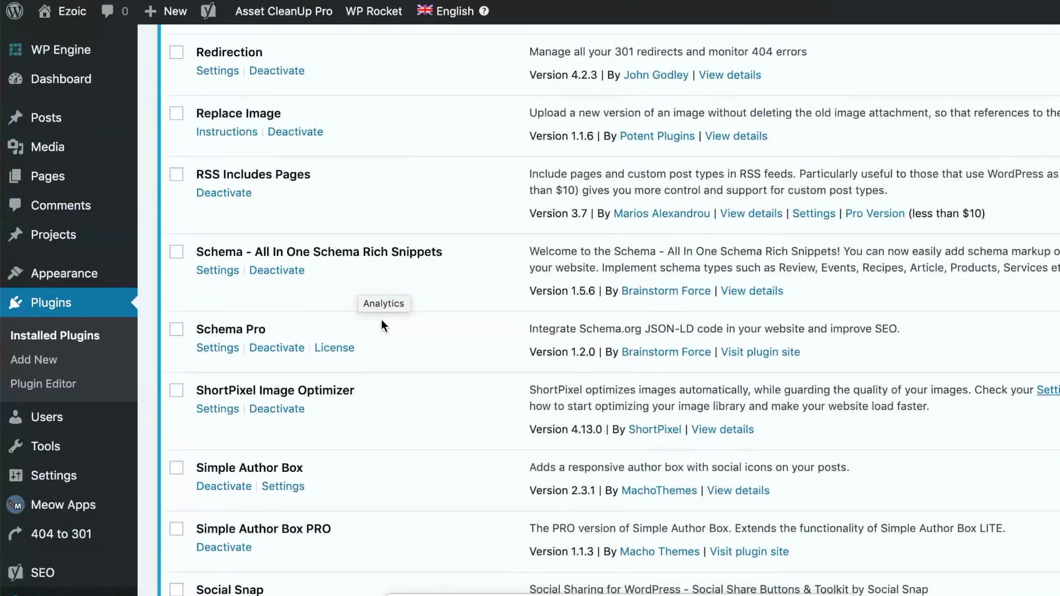
scroll(382, 323, "up", 10)
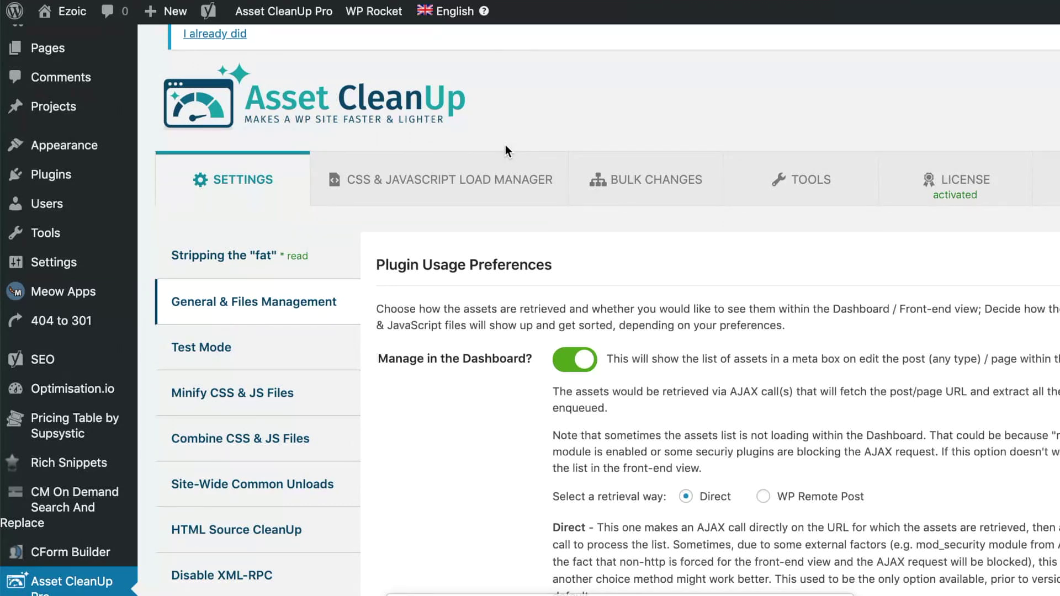
scroll(506, 150, "down", 4)
scroll(508, 151, "down", 7)
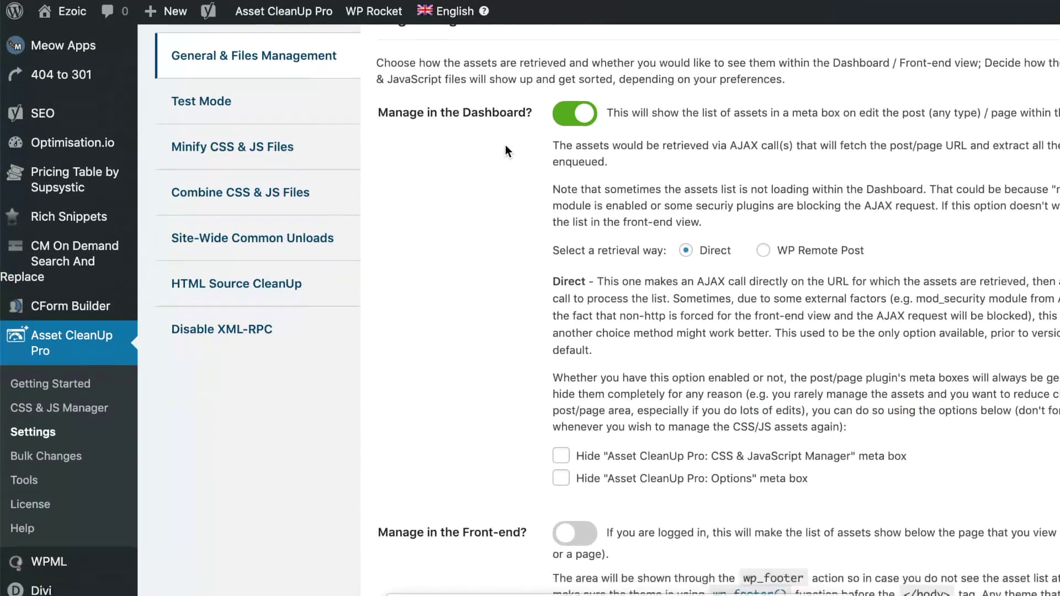
scroll(506, 146, "down", 8)
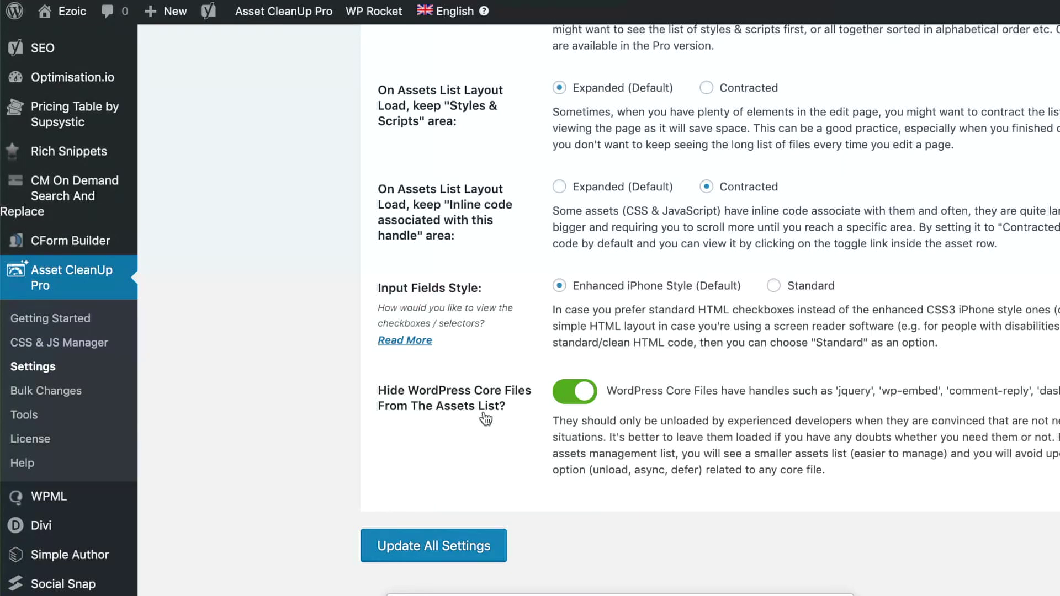
scroll(484, 419, "up", 10)
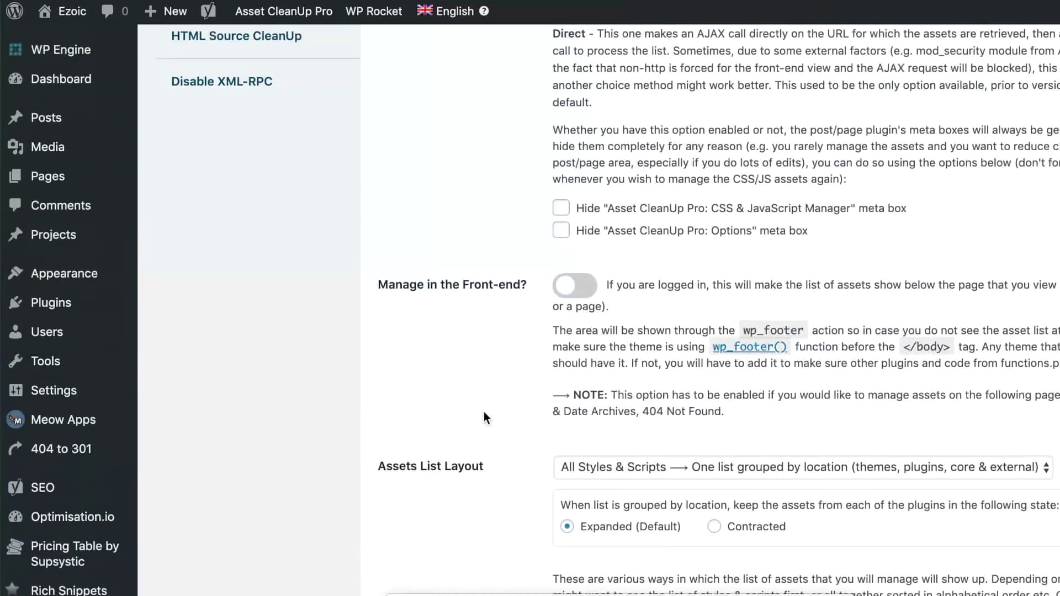
scroll(484, 412, "up", 6)
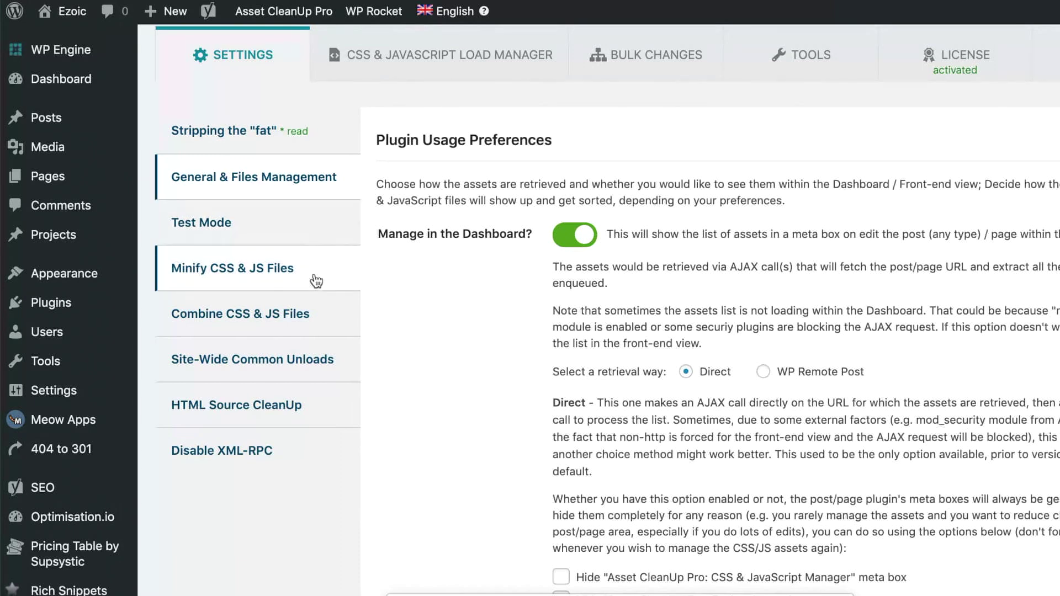
Review the Minify CSS & JS, Combine CSS & JS and Site-Wide Common Unloads settings
left_click(294, 269)
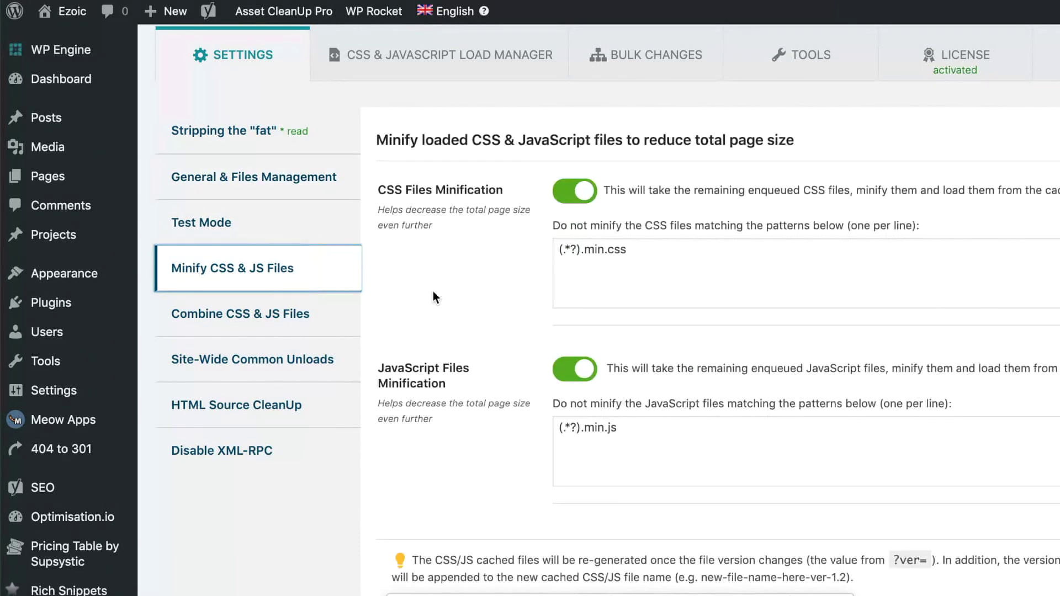
left_click(317, 320)
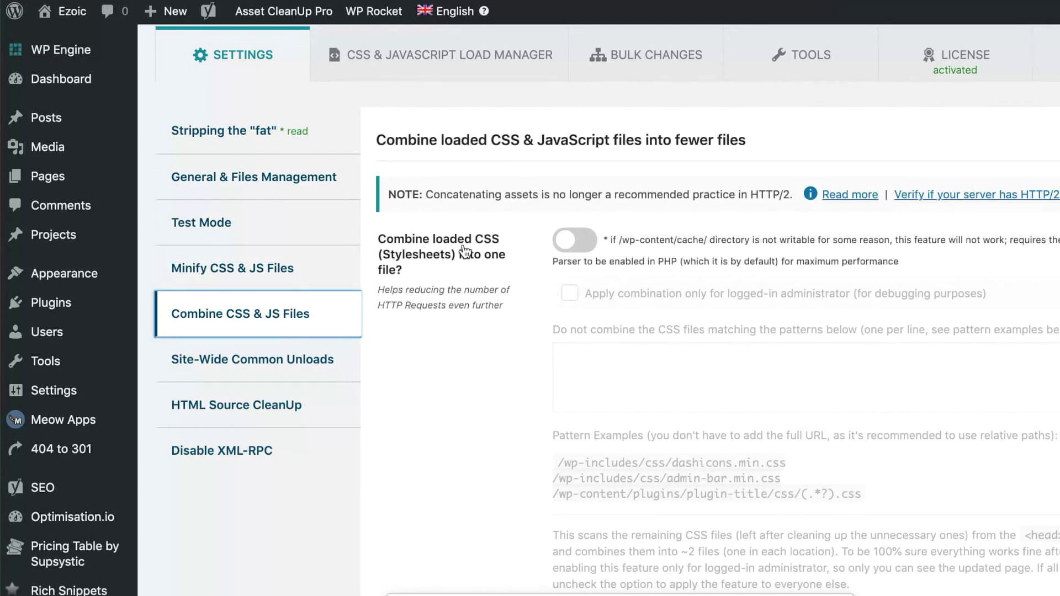
scroll(421, 271, "down", 2)
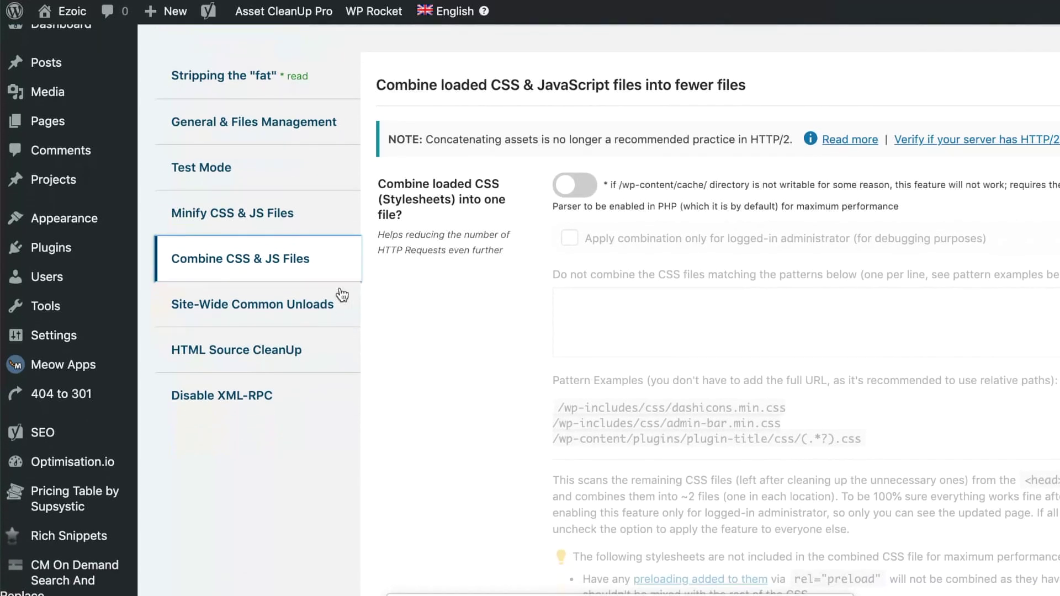
left_click(329, 310)
scroll(437, 298, "down", 1)
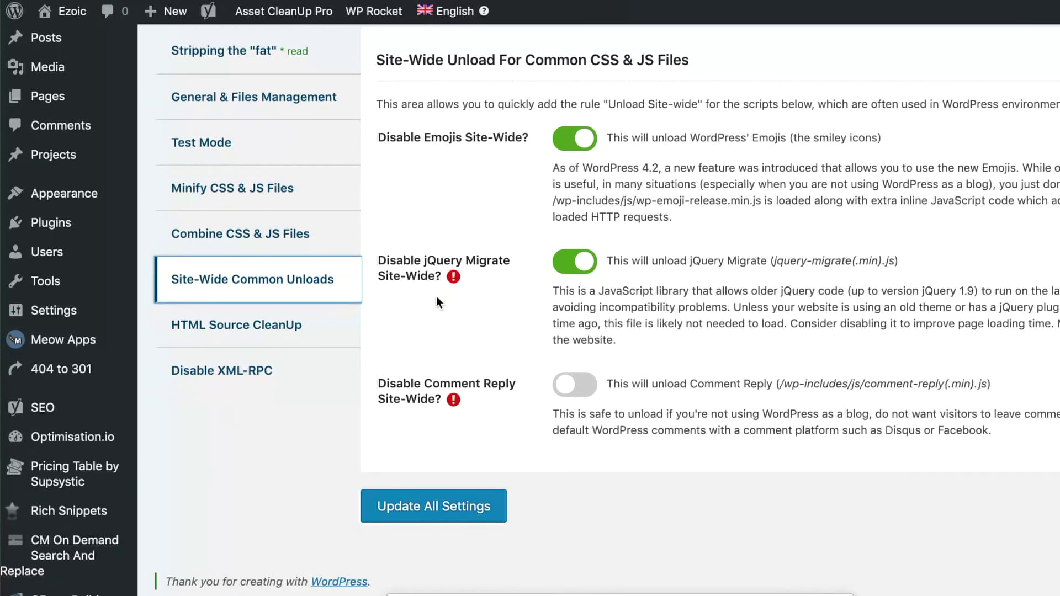
scroll(437, 295, "up", 1)
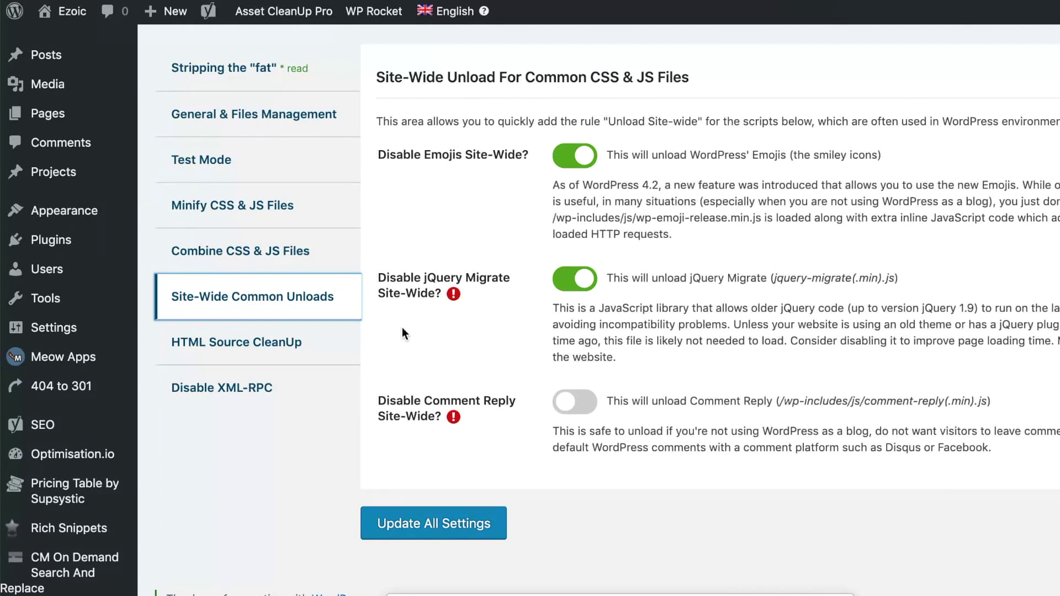
scroll(483, 334, "down", 3)
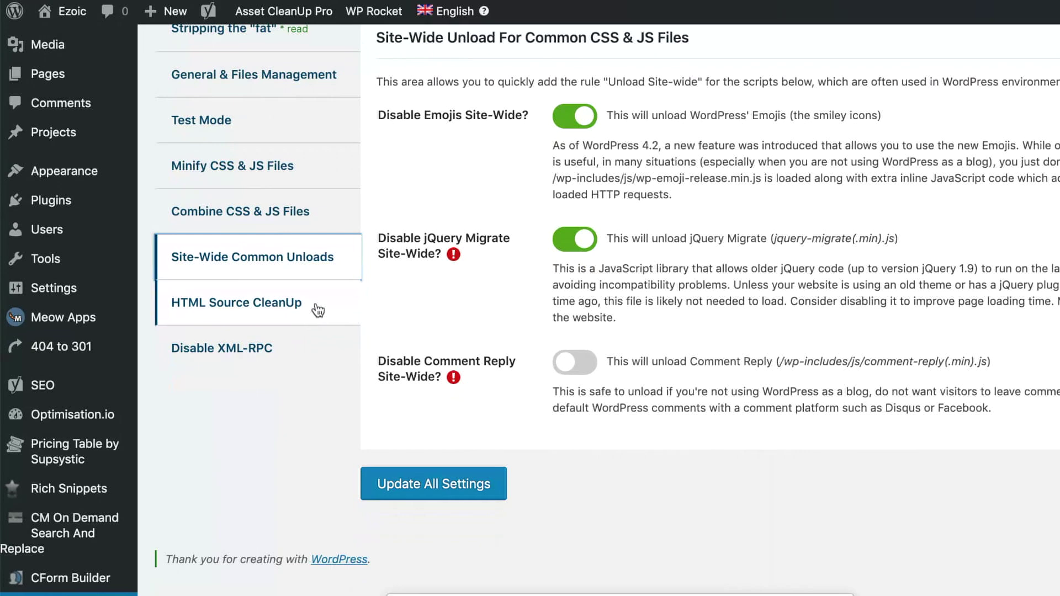
scroll(355, 314, "up", 5)
scroll(355, 314, "up", 4)
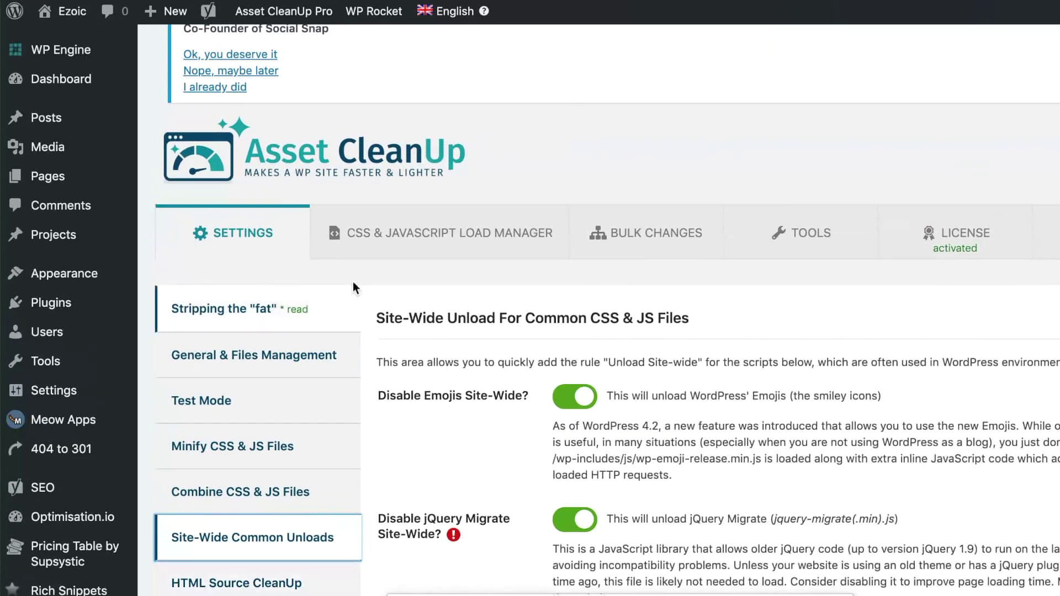
Open the CSS & JavaScript Load Manager and launch the Home page editor in a new tab
left_click(391, 251)
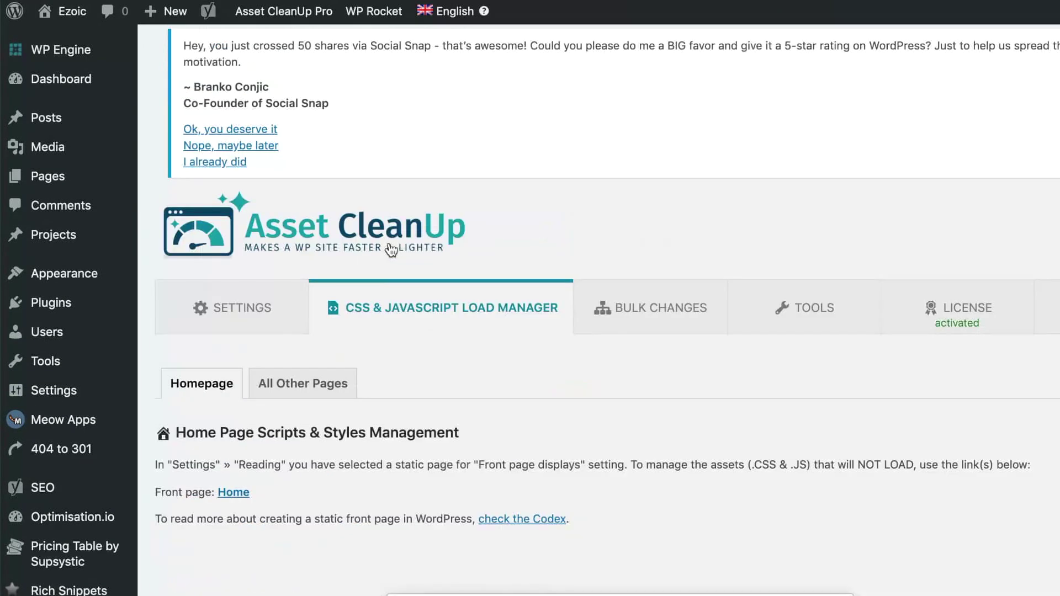
scroll(392, 297, "down", 4)
scroll(392, 296, "down", 1)
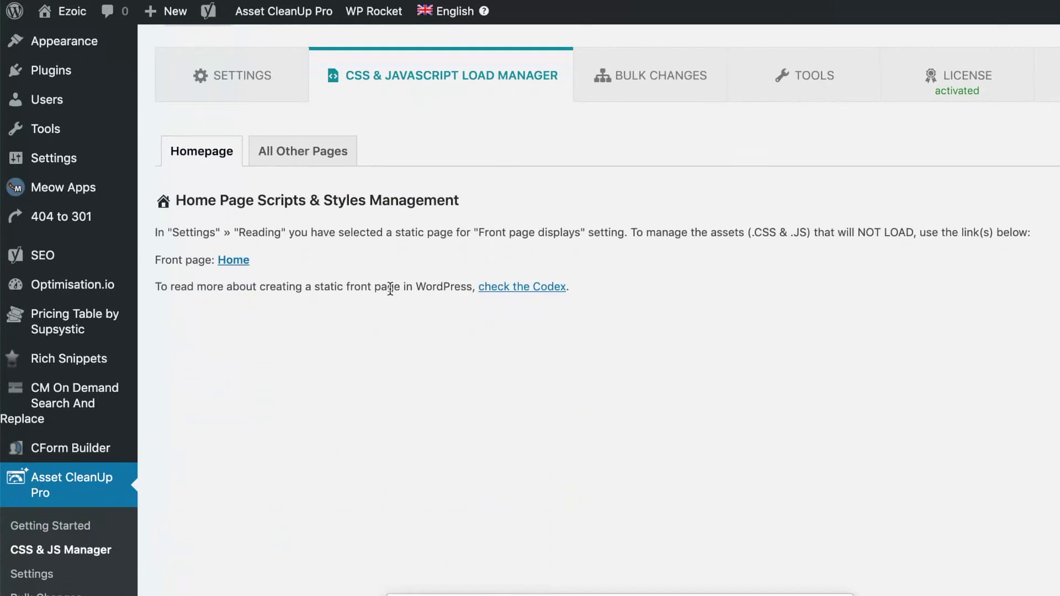
right_click(233, 259)
left_click(246, 263)
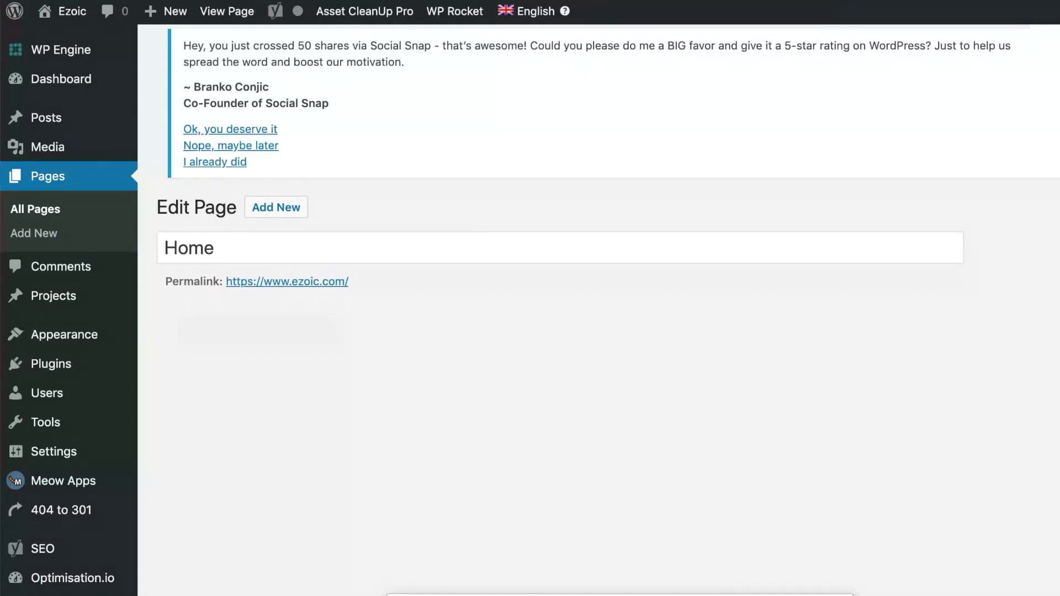
Scroll the Home page editor to Asset CleanUp's CSS & JS manager box
scroll(675, 249, "down", 20)
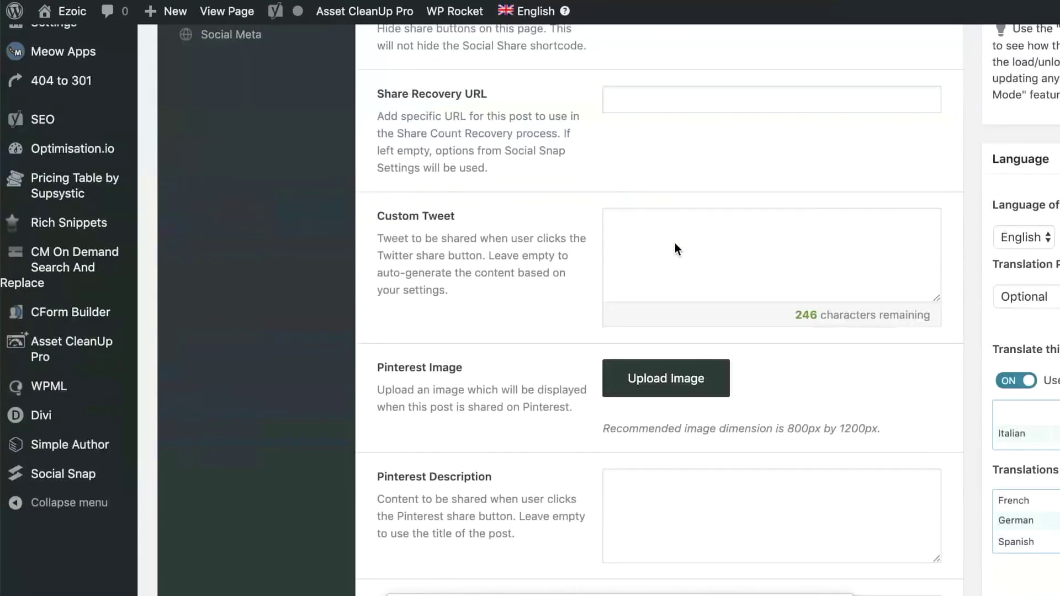
scroll(675, 242, "down", 20)
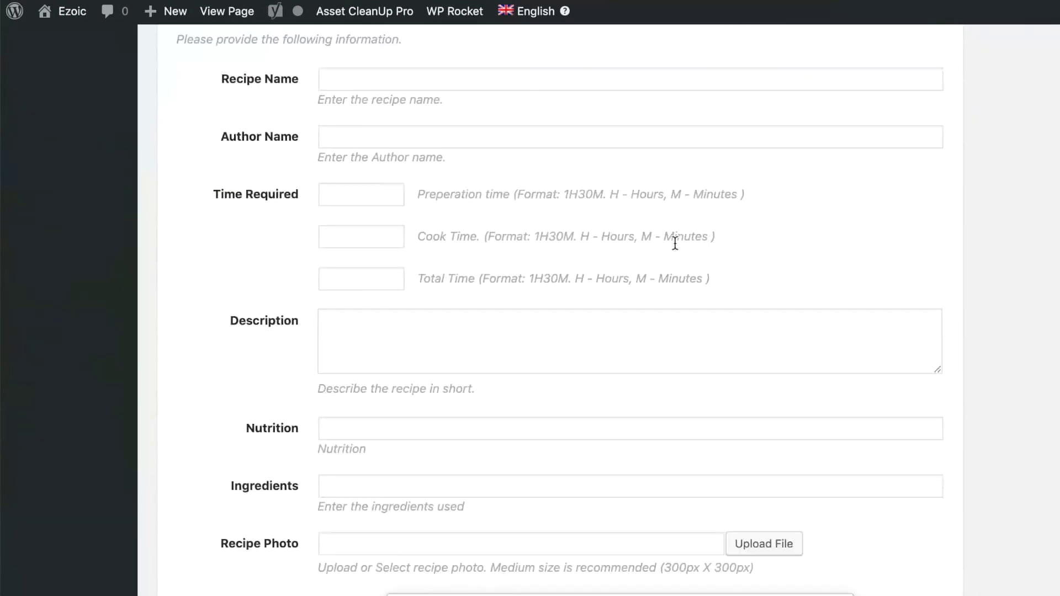
scroll(675, 242, "down", 10)
scroll(675, 243, "up", 5)
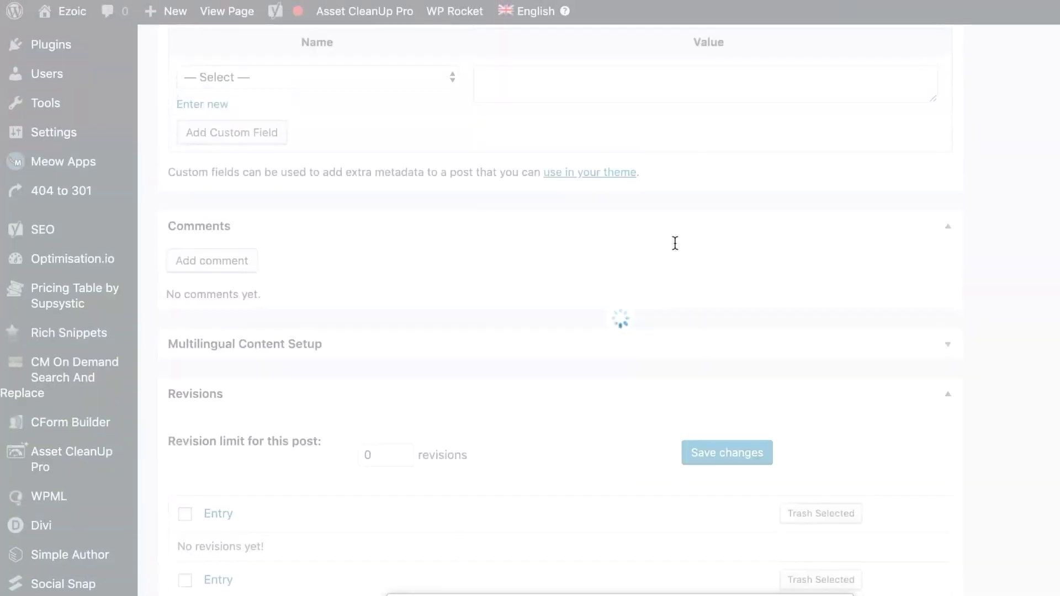
scroll(675, 243, "down", 6)
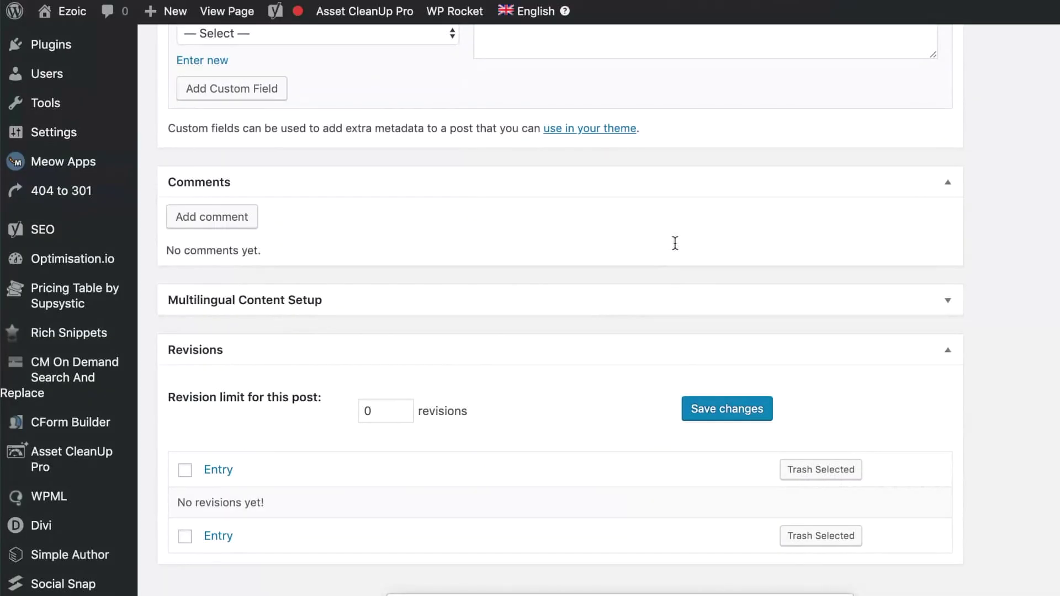
scroll(675, 243, "up", 15)
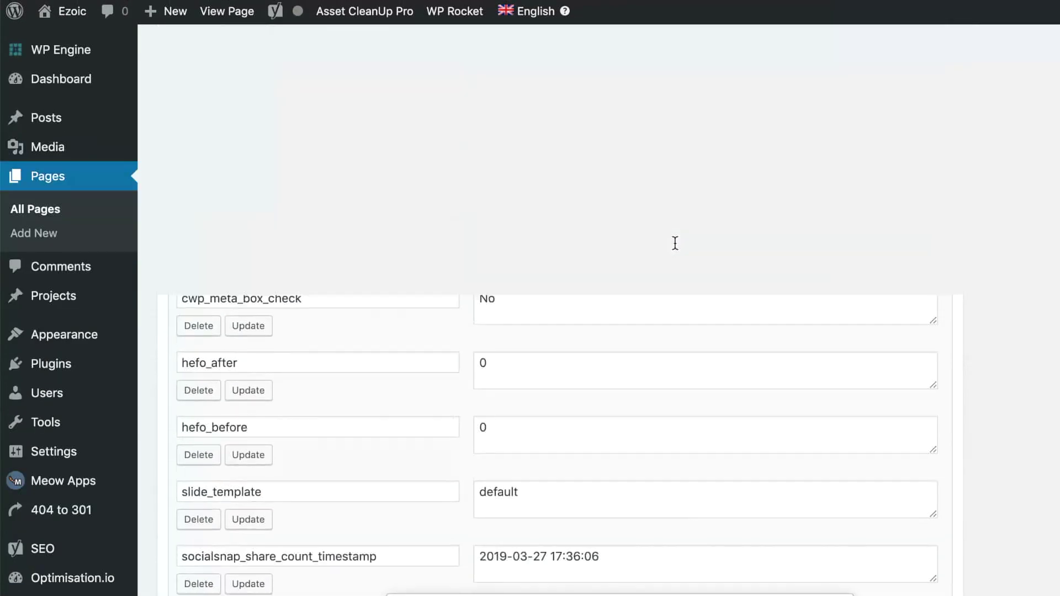
scroll(676, 243, "up", 20)
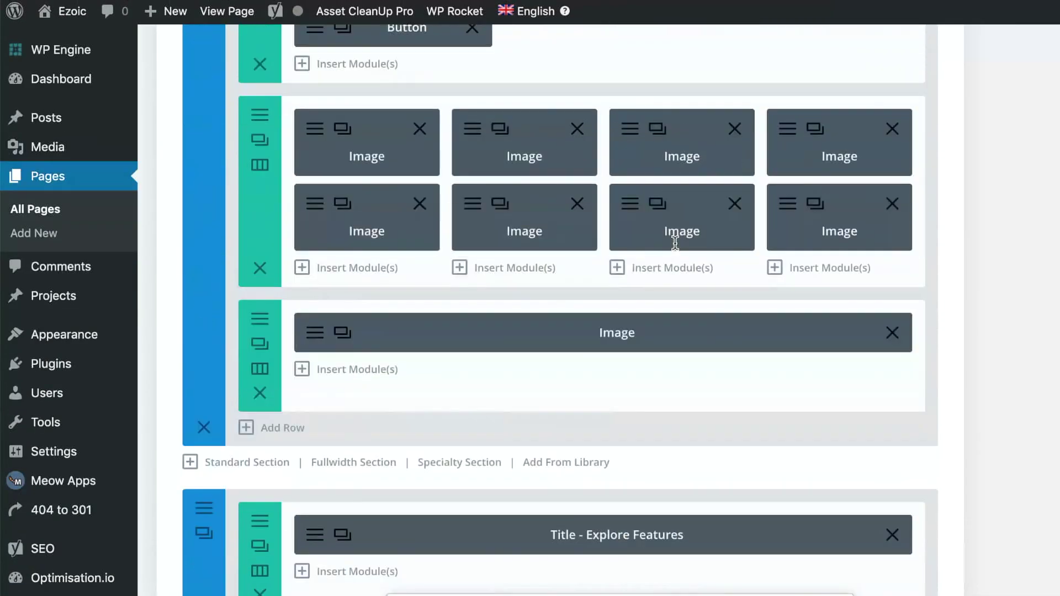
scroll(676, 243, "down", 20)
scroll(675, 243, "up", 6)
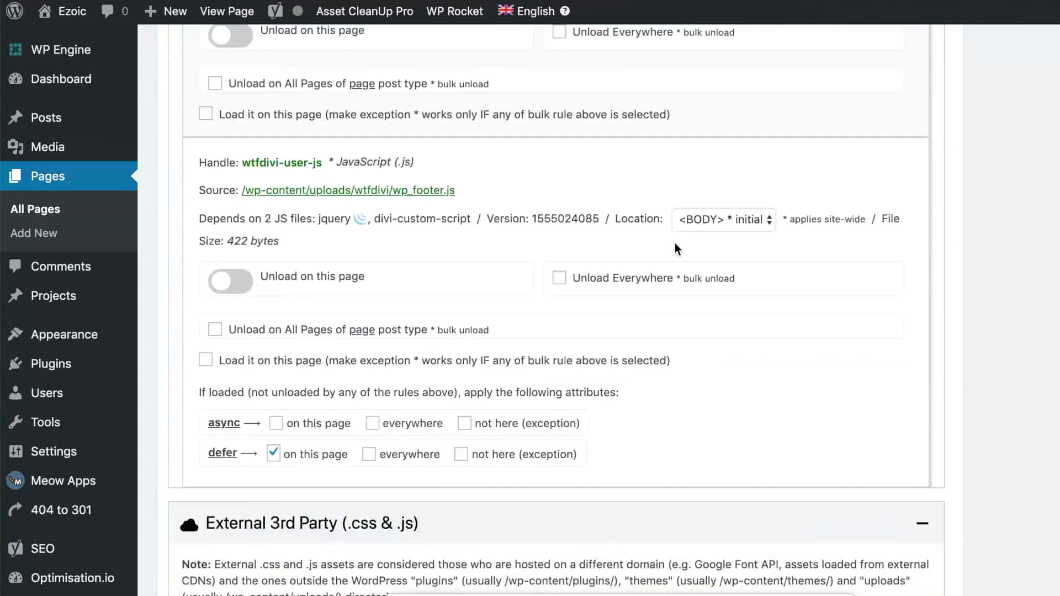
Scroll through the Home page's plugin, theme, uploads and third-party assets in Asset CleanUp's manager box
scroll(676, 249, "up", 20)
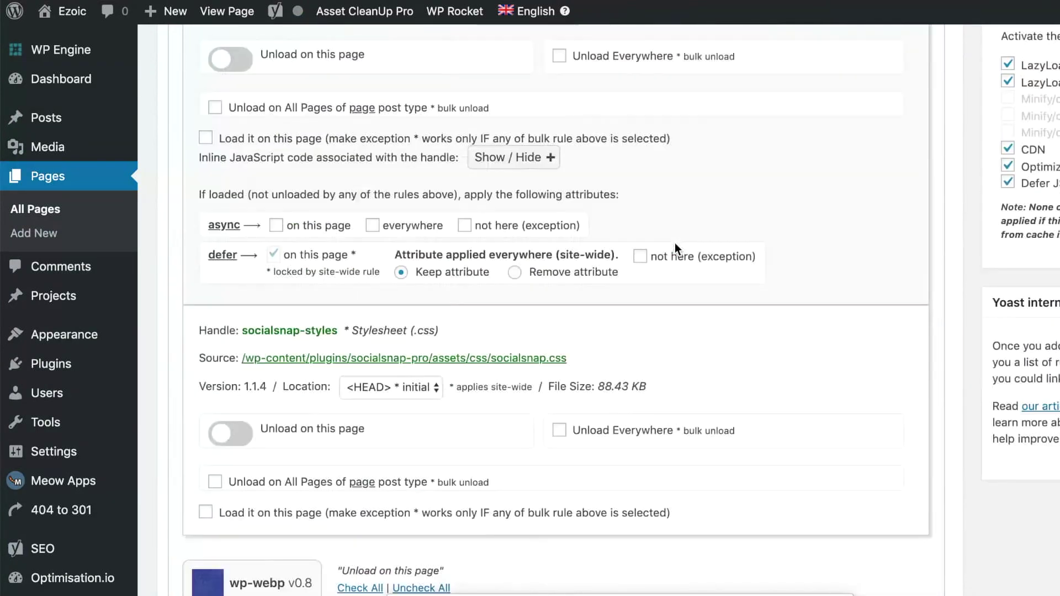
scroll(675, 243, "up", 15)
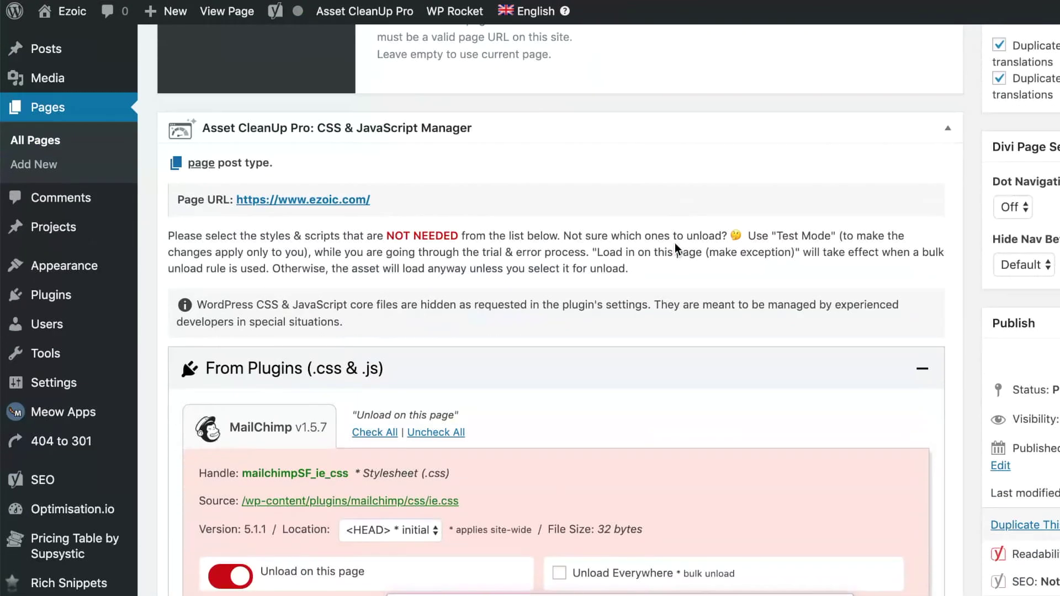
scroll(675, 243, "down", 1)
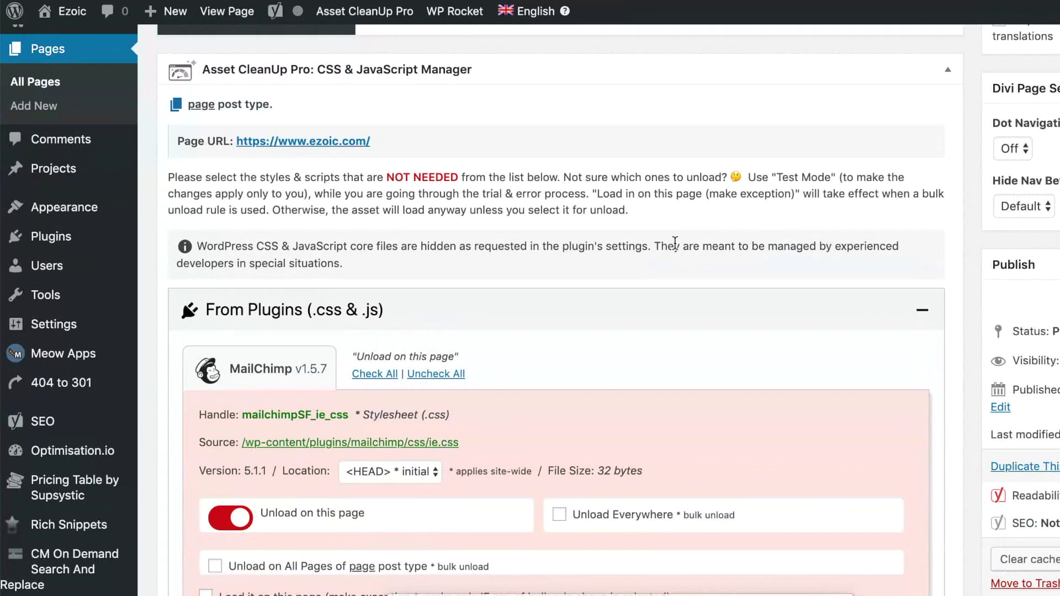
scroll(675, 243, "down", 4)
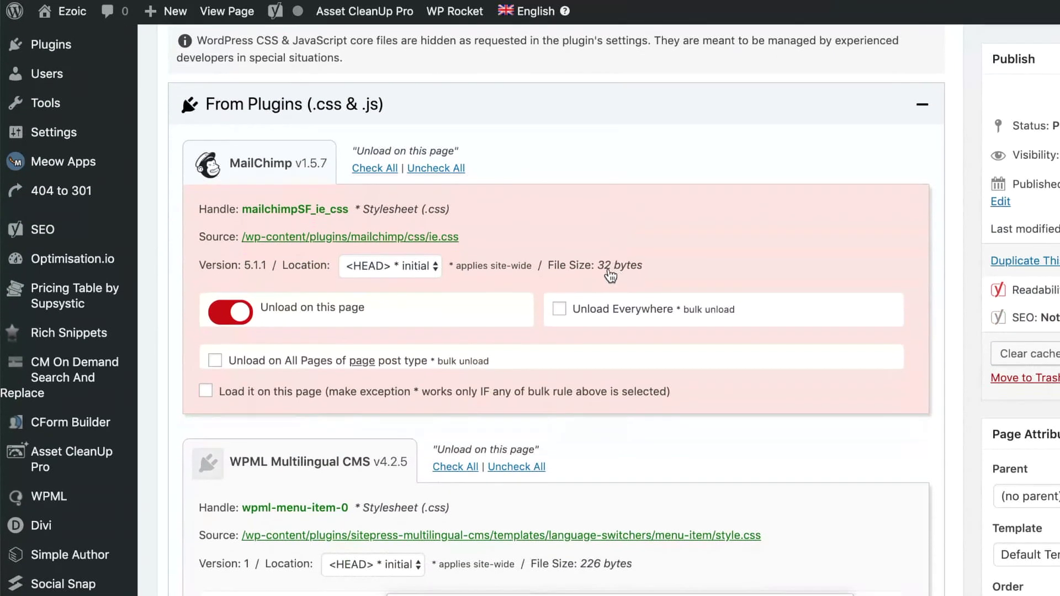
scroll(456, 216, "down", 1)
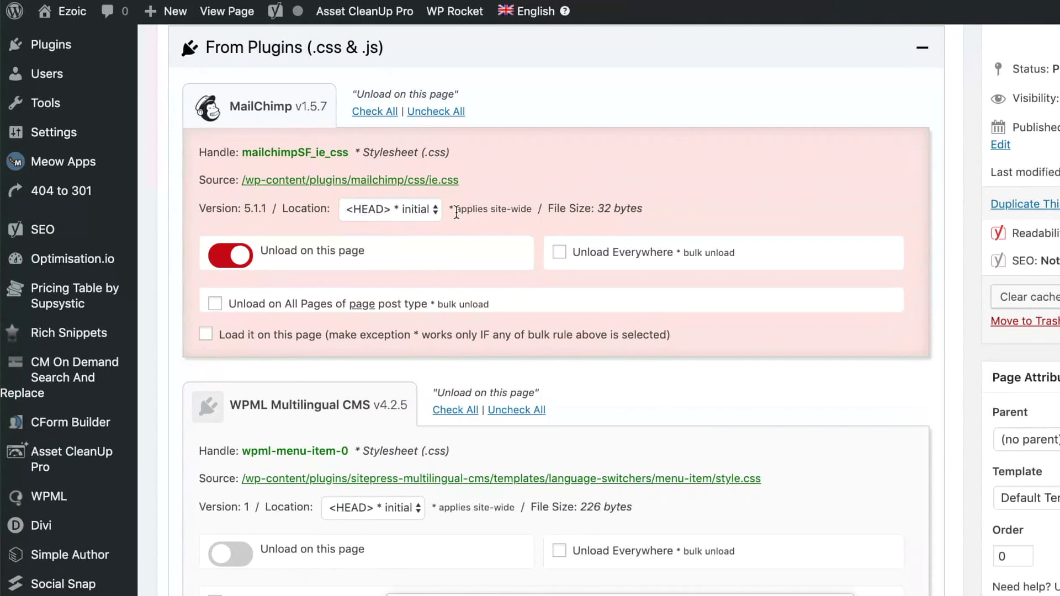
scroll(456, 212, "down", 2)
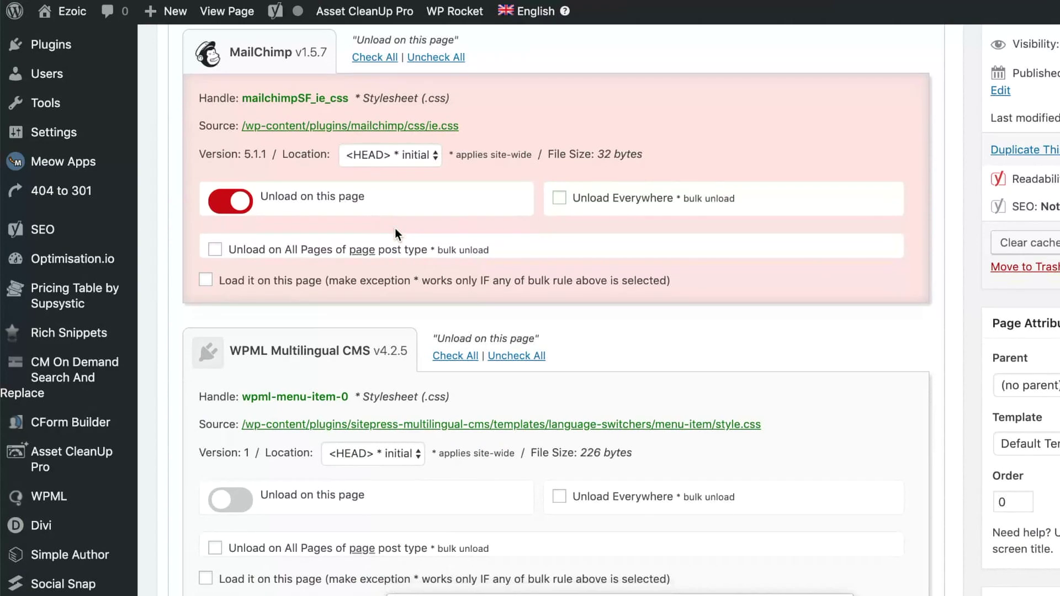
scroll(396, 228, "down", 15)
scroll(395, 231, "down", 20)
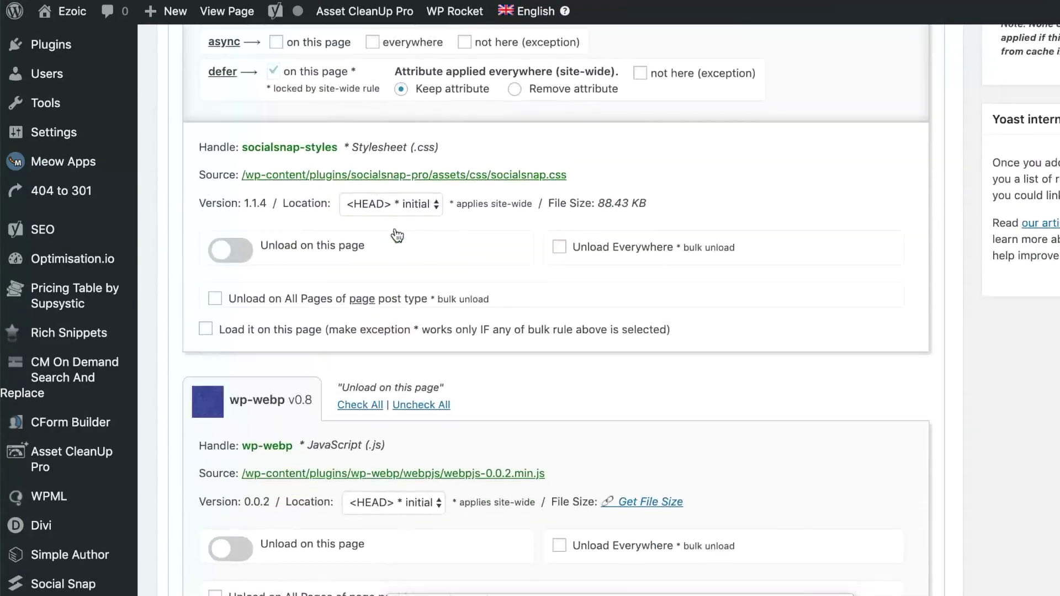
scroll(395, 232, "down", 13)
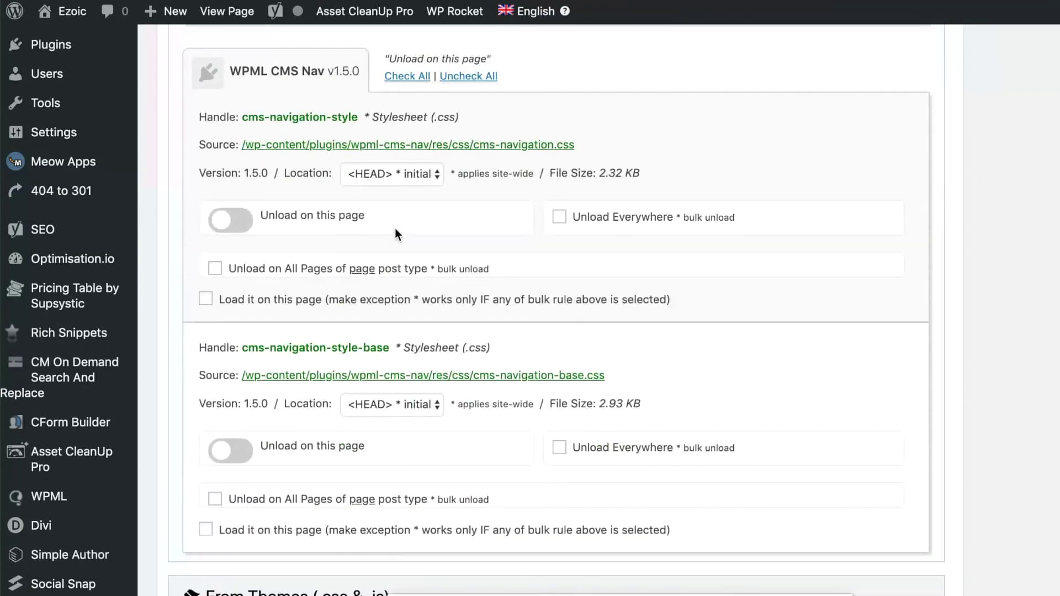
scroll(395, 233, "down", 4)
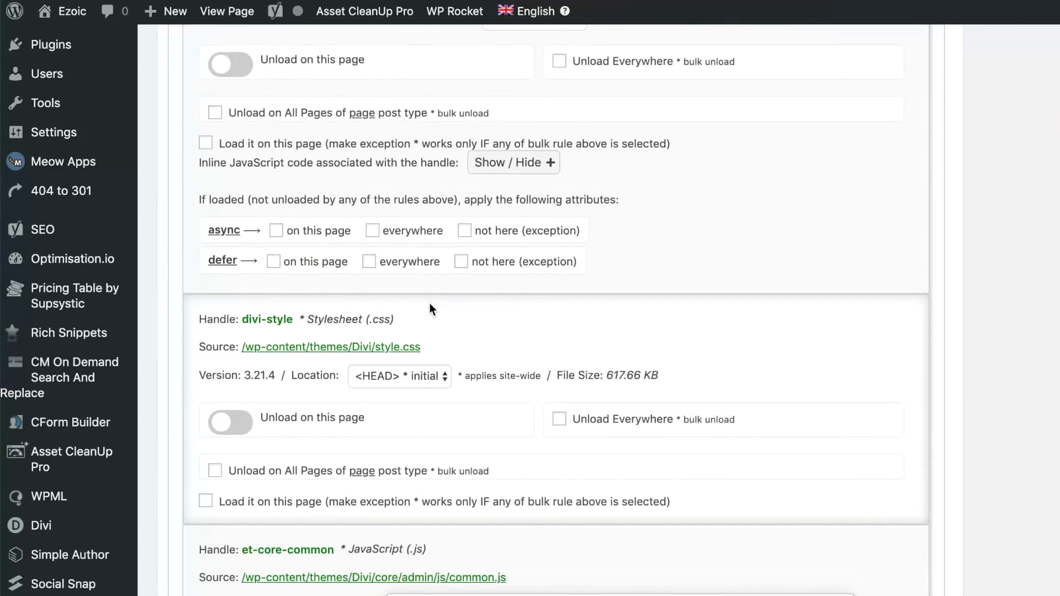
scroll(432, 319, "down", 6)
scroll(431, 319, "down", 10)
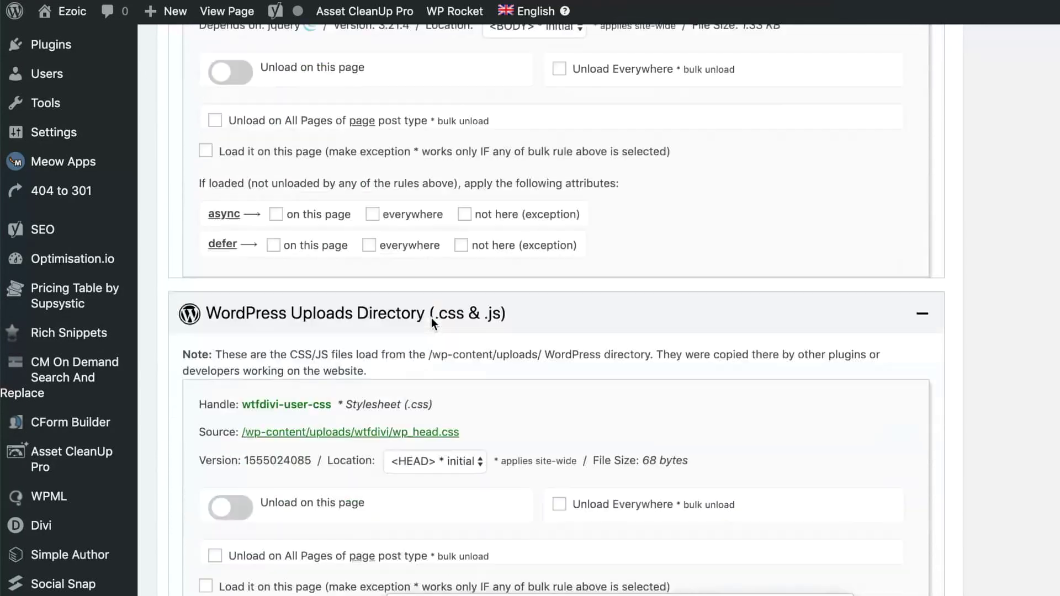
scroll(431, 319, "down", 9)
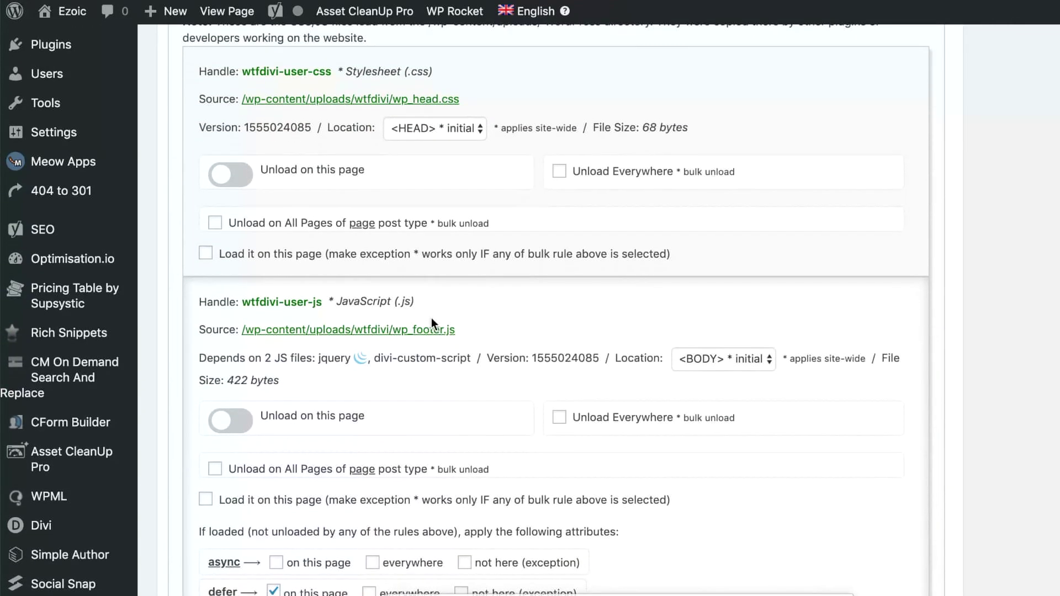
scroll(432, 318, "down", 4)
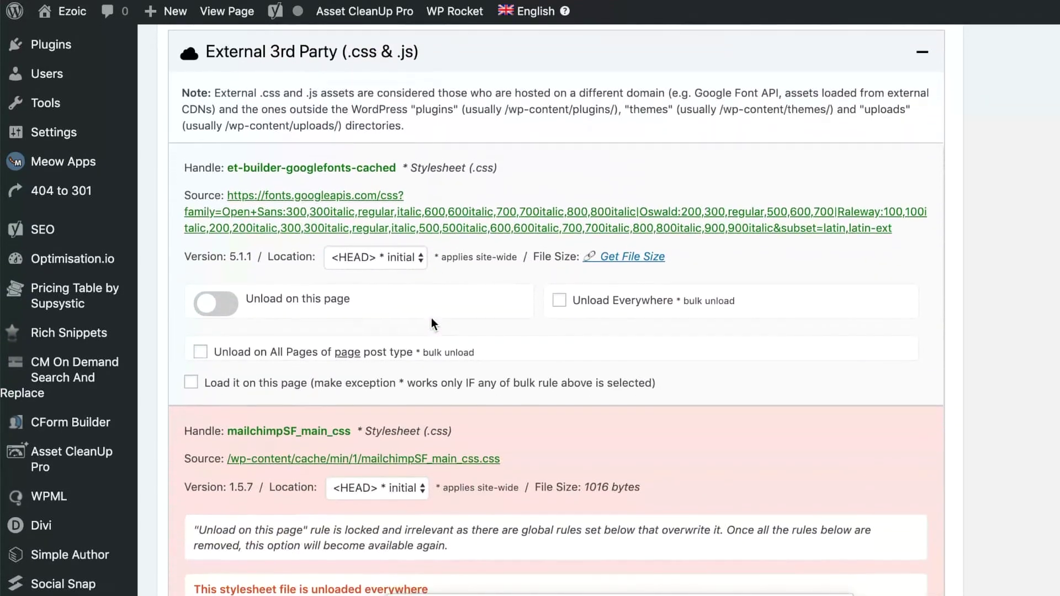
scroll(432, 303, "down", 7)
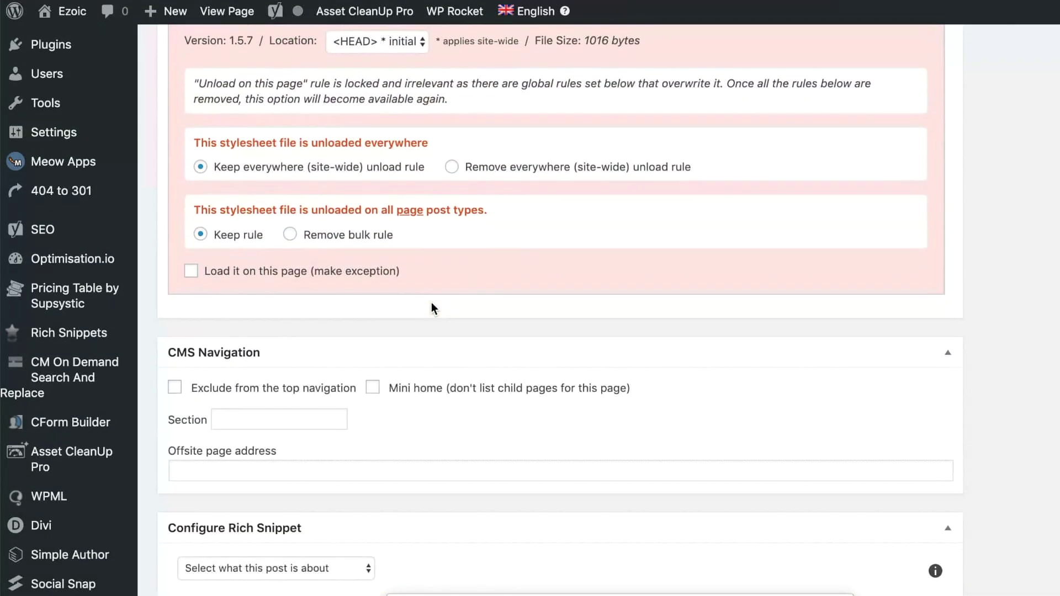
scroll(432, 302, "up", 11)
scroll(432, 303, "up", 13)
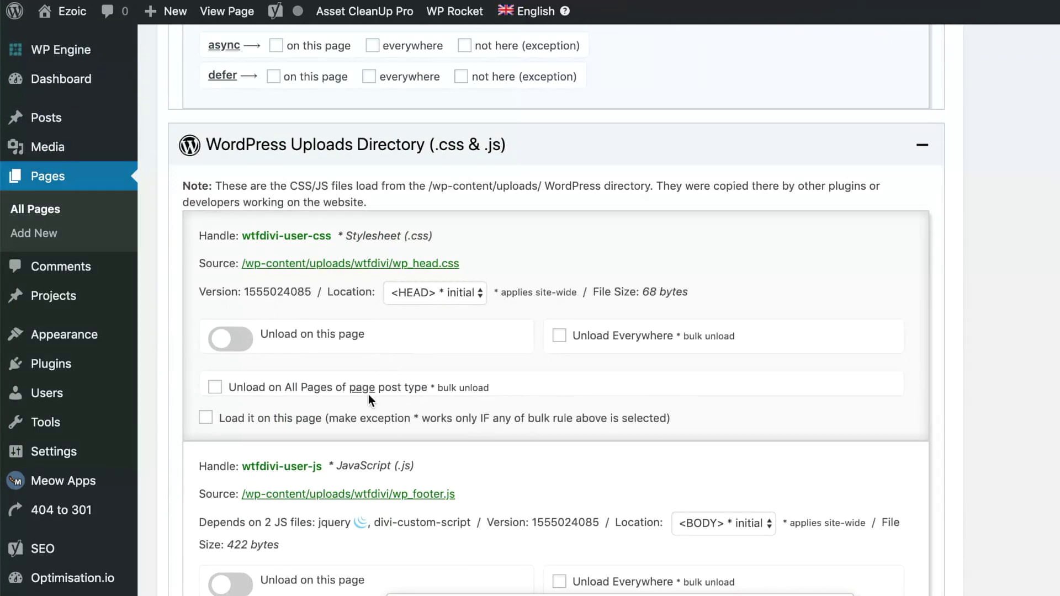
scroll(372, 221, "up", 2)
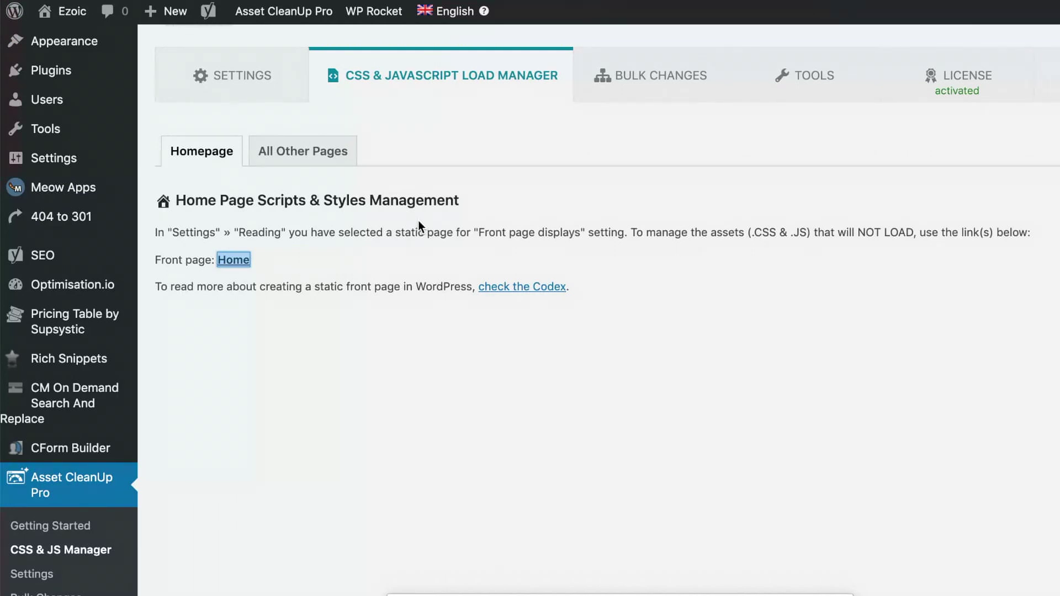
Scroll up and down through the installed plugins list to review the plugins
scroll(423, 224, "up", 3)
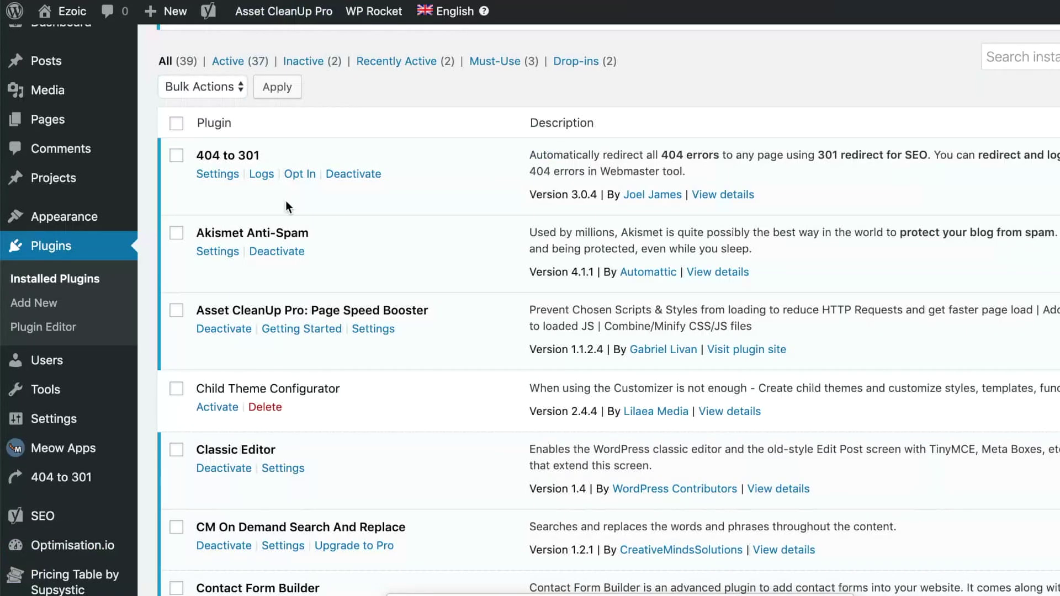
scroll(287, 207, "down", 10)
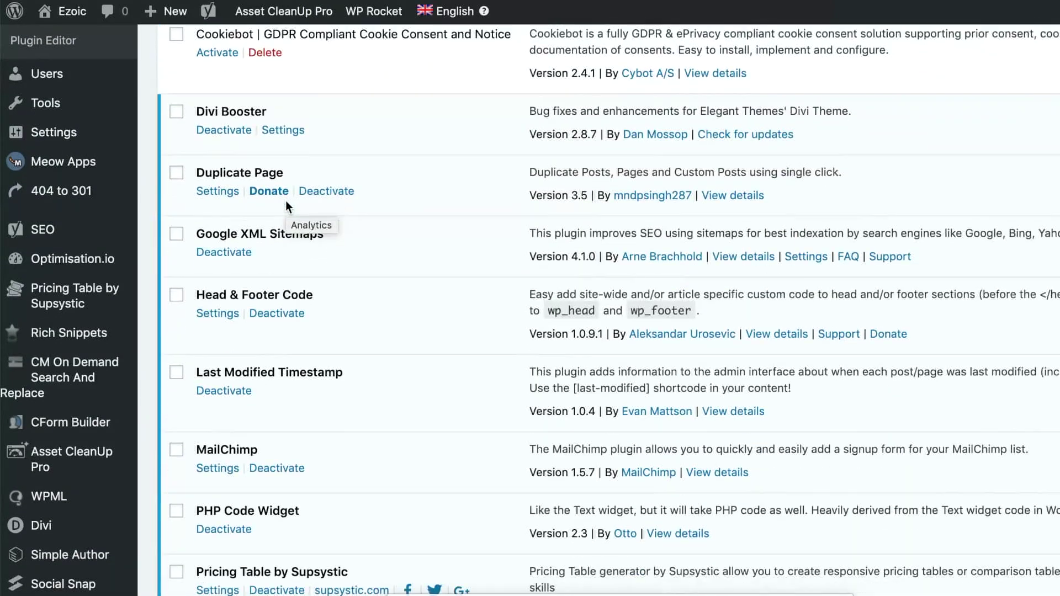
scroll(287, 208, "down", 15)
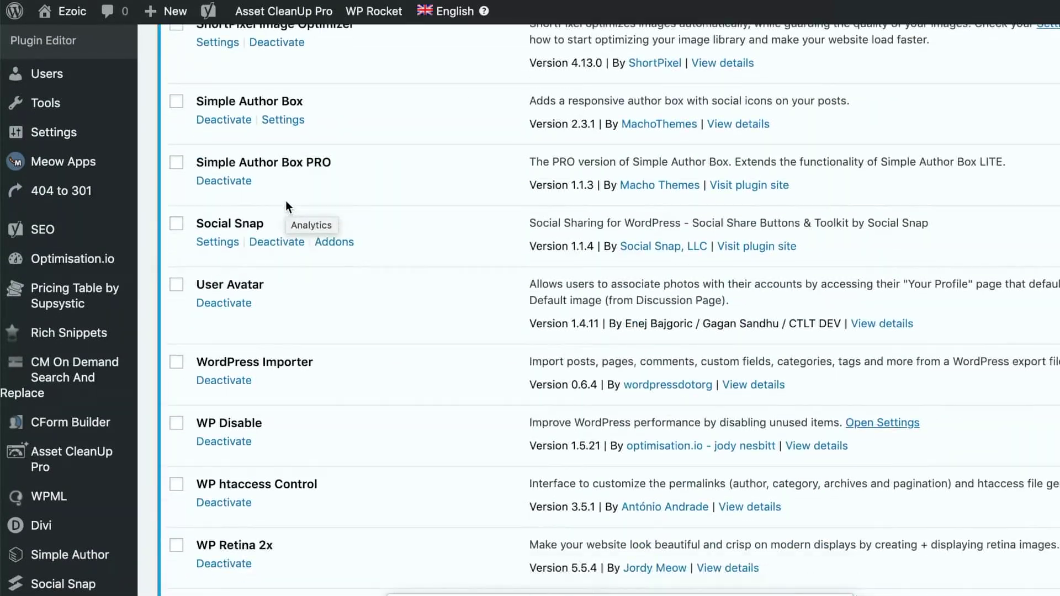
scroll(287, 205, "down", 9)
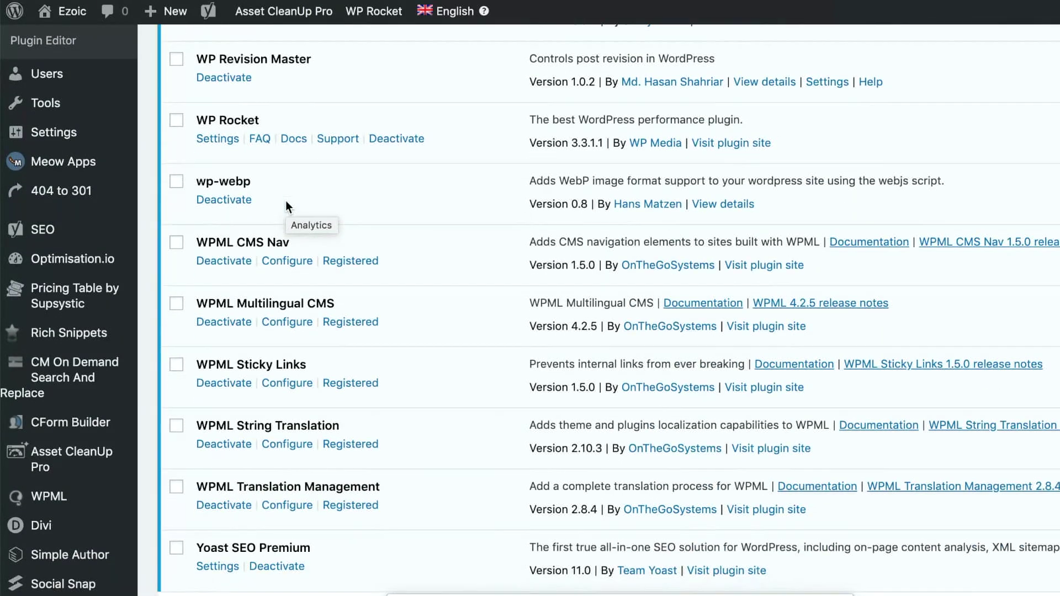
scroll(286, 207, "down", 3)
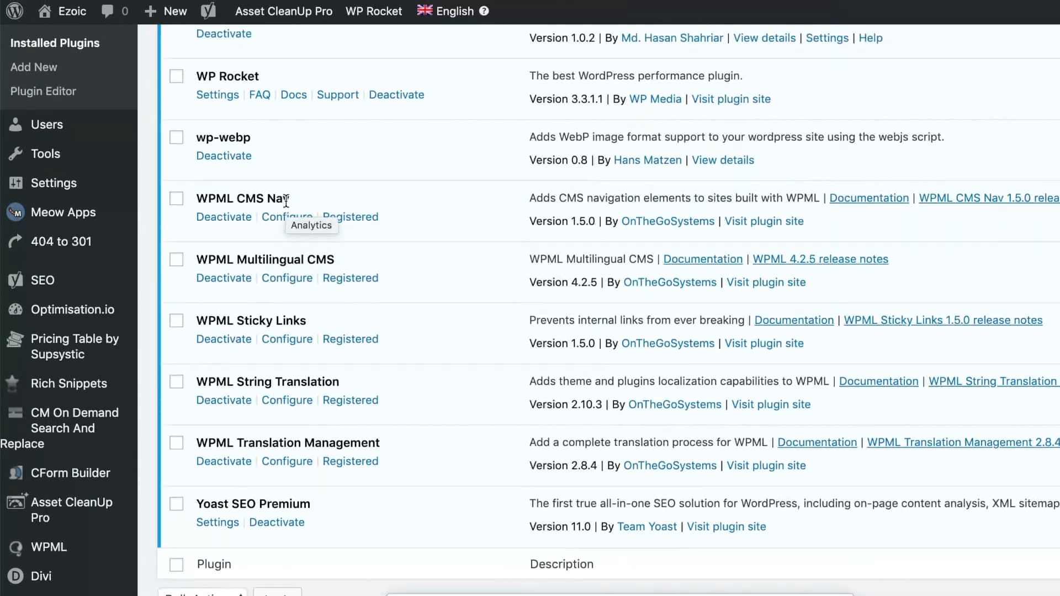
scroll(287, 202, "up", 5)
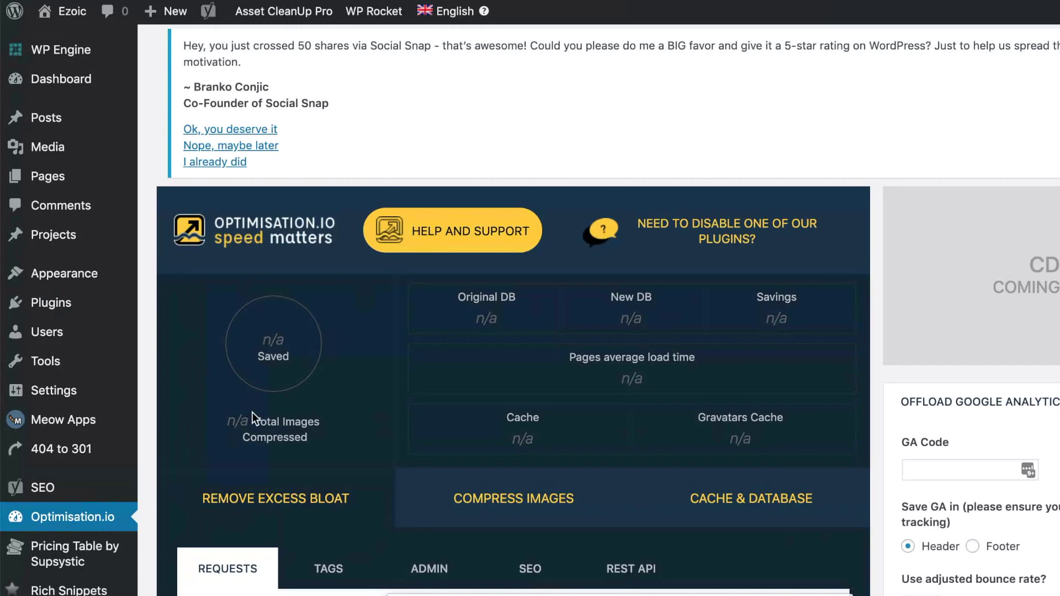
scroll(331, 369, "down", 7)
scroll(331, 369, "down", 1)
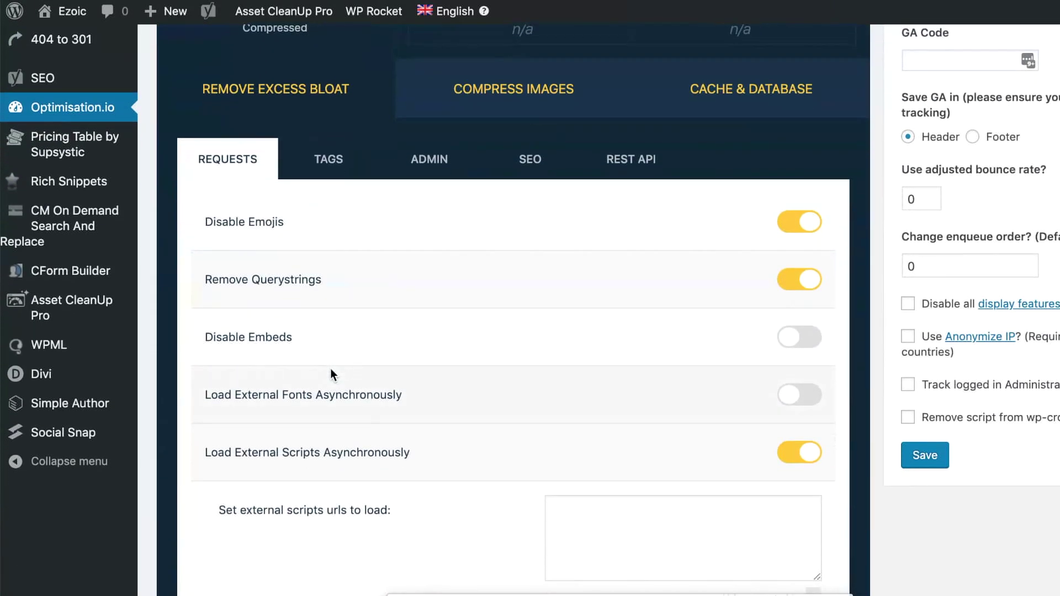
scroll(331, 368, "down", 3)
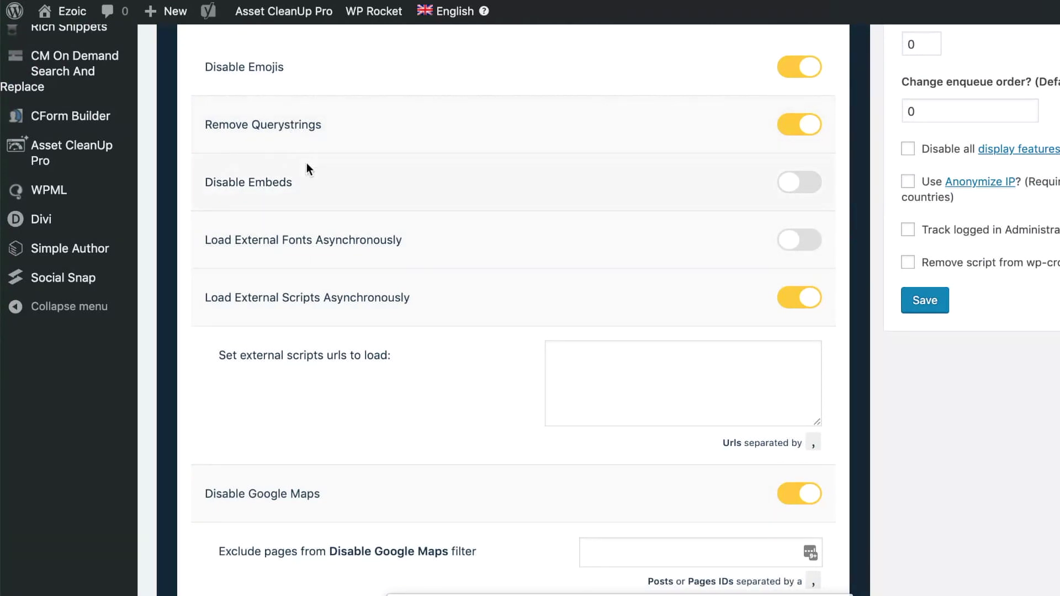
scroll(321, 215, "down", 3)
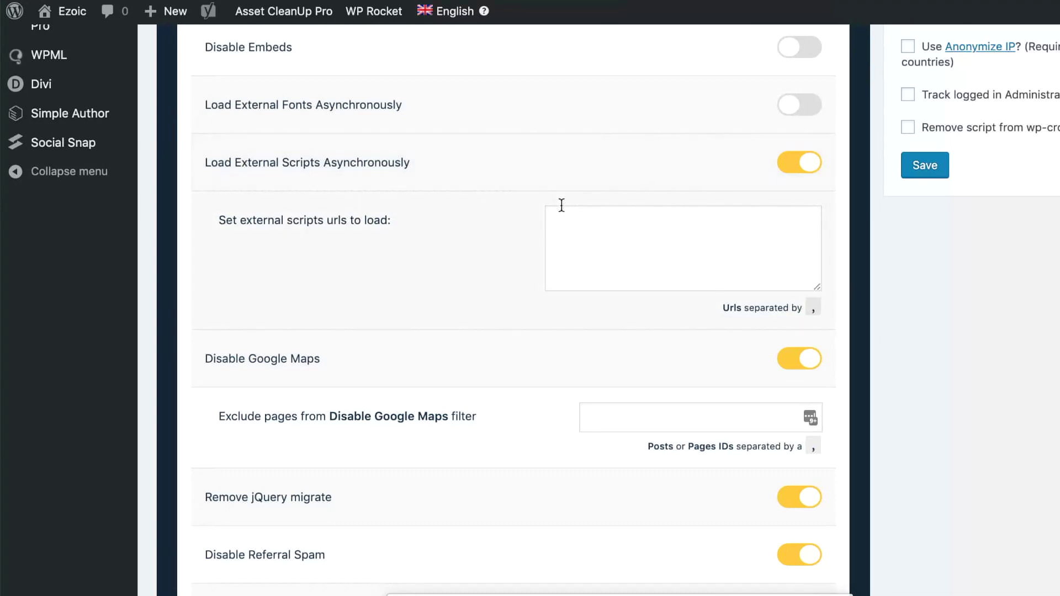
scroll(460, 188, "down", 5)
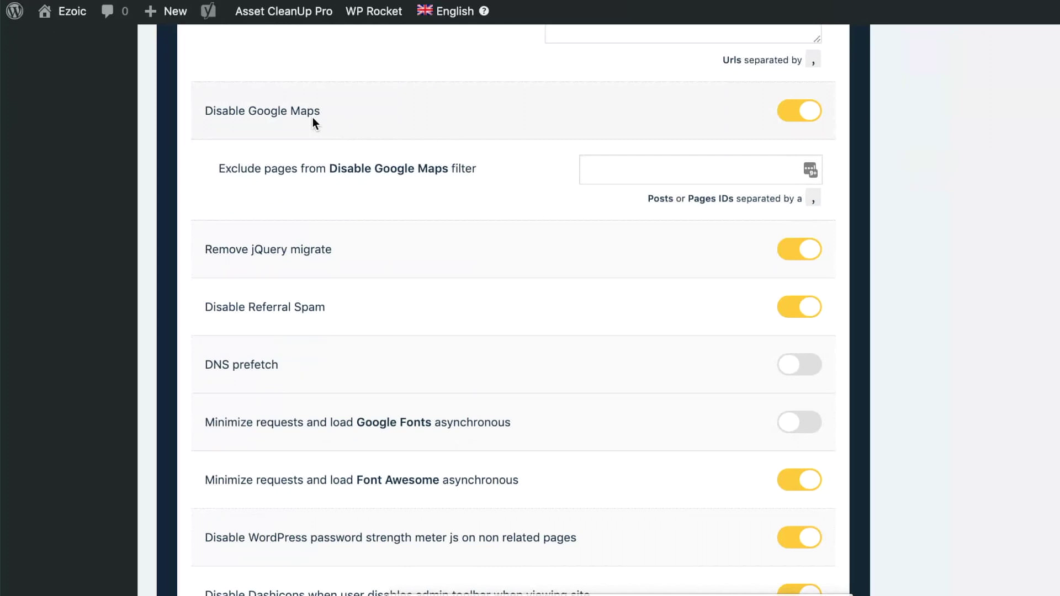
scroll(365, 198, "down", 3)
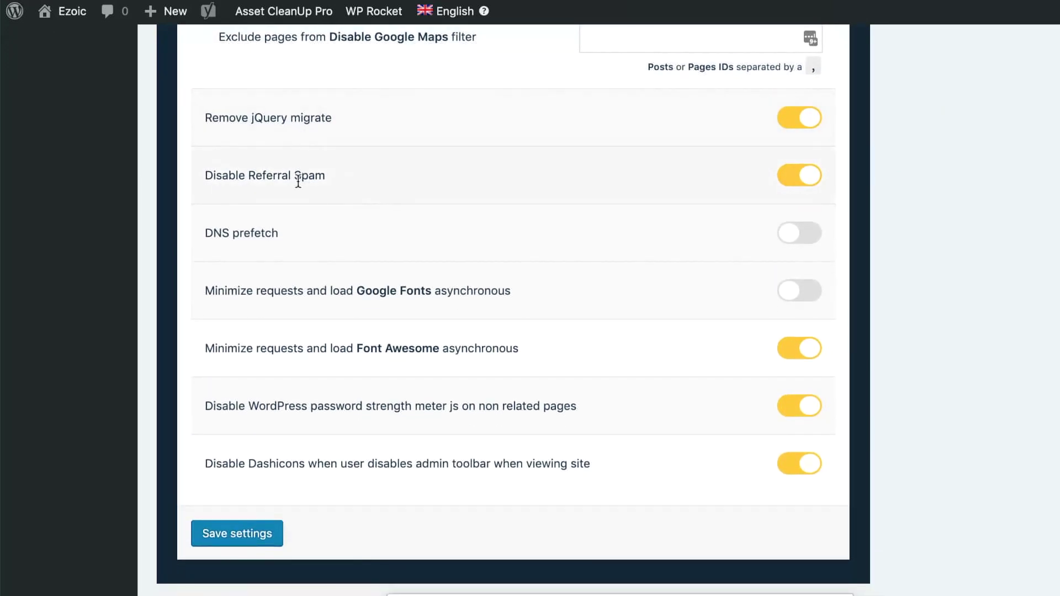
scroll(324, 238, "down", 1)
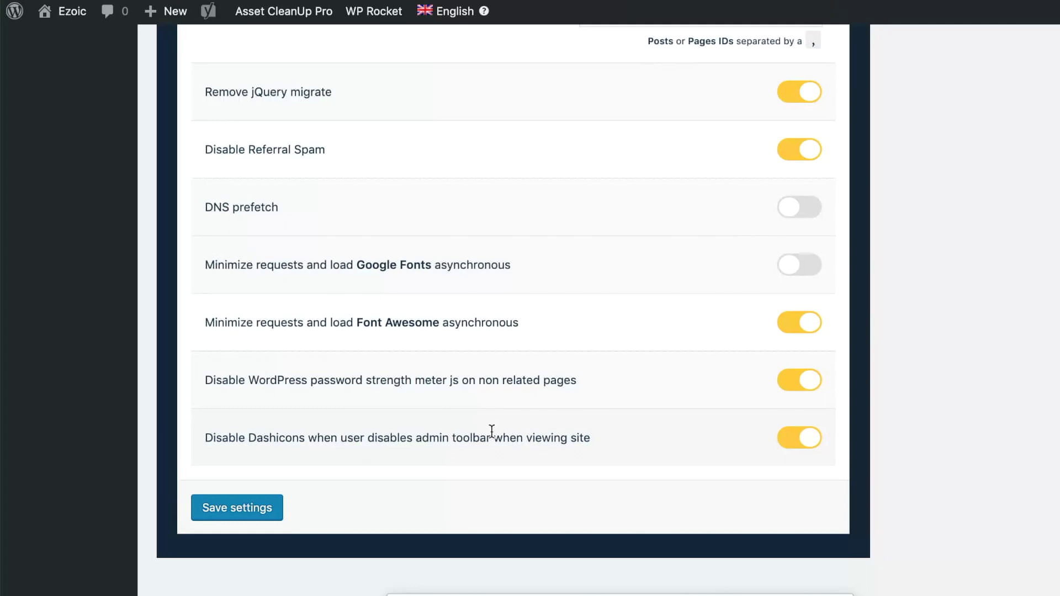
scroll(491, 432, "up", 15)
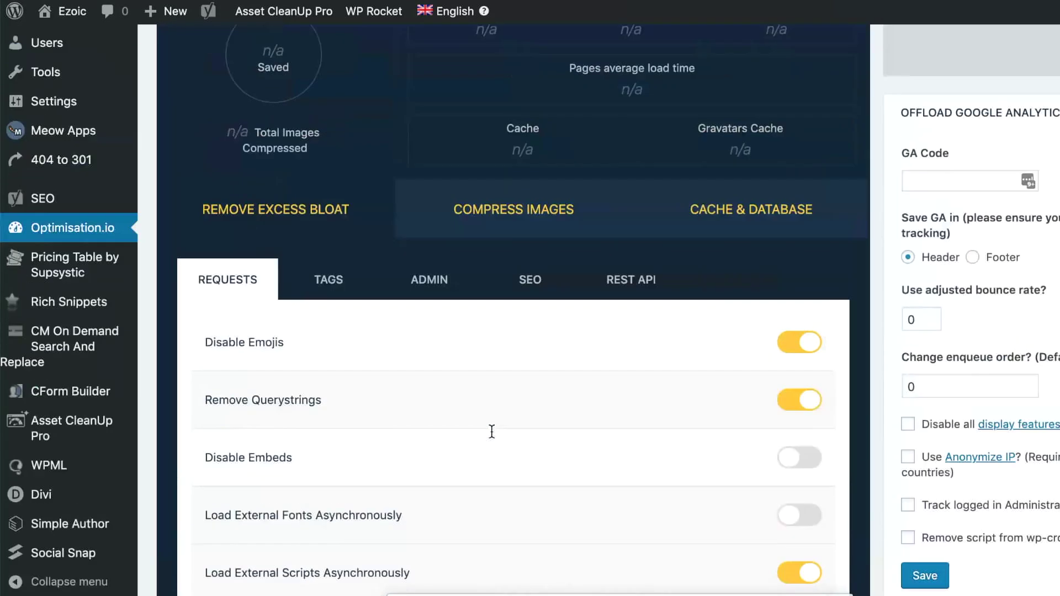
scroll(491, 432, "down", 1)
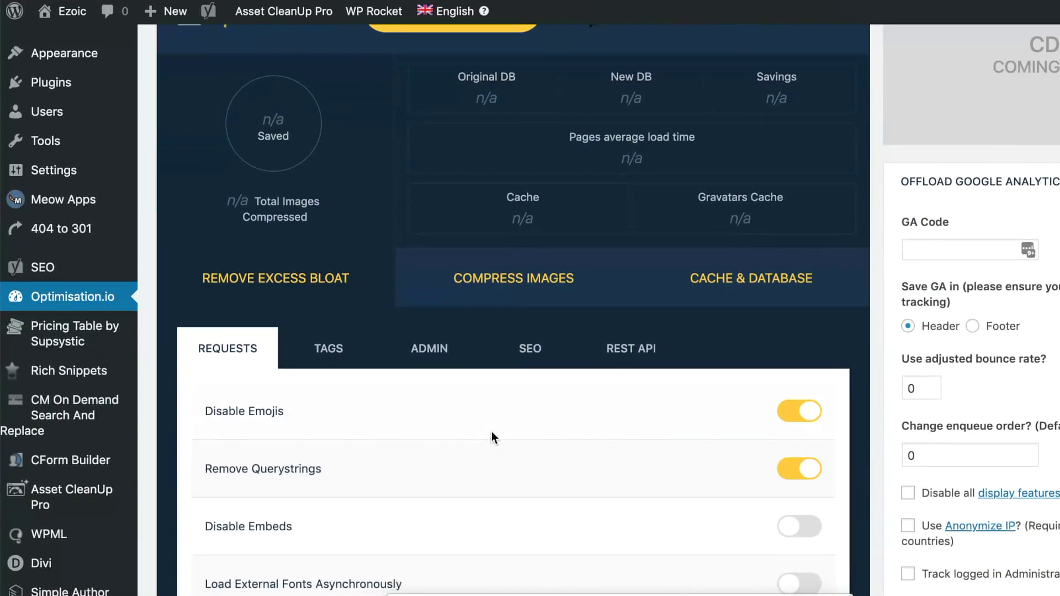
Review the Tags header-removal options and the Admin bloat-removal settings
left_click(354, 348)
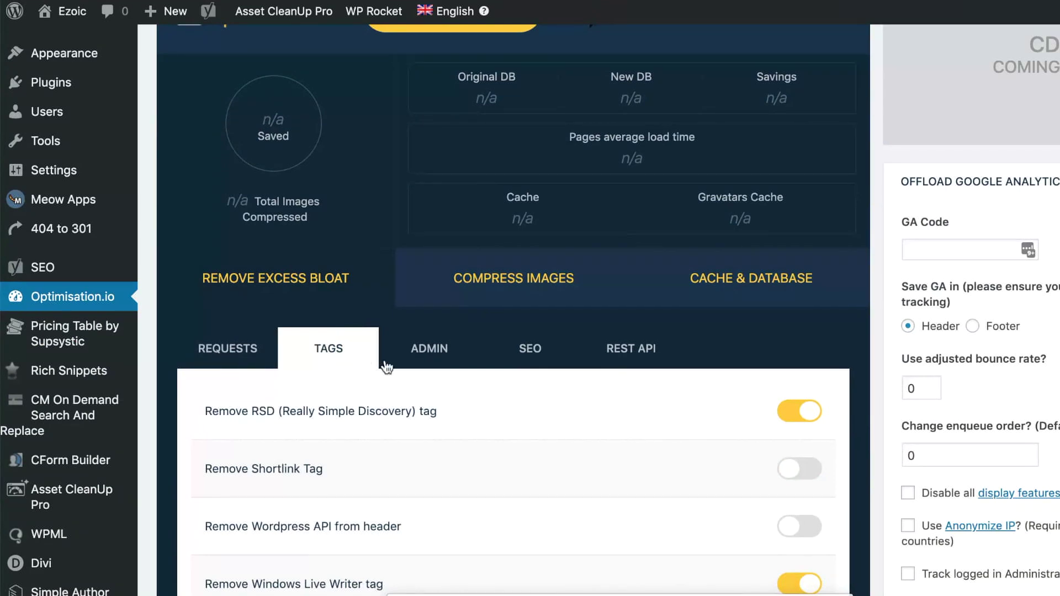
scroll(395, 369, "down", 5)
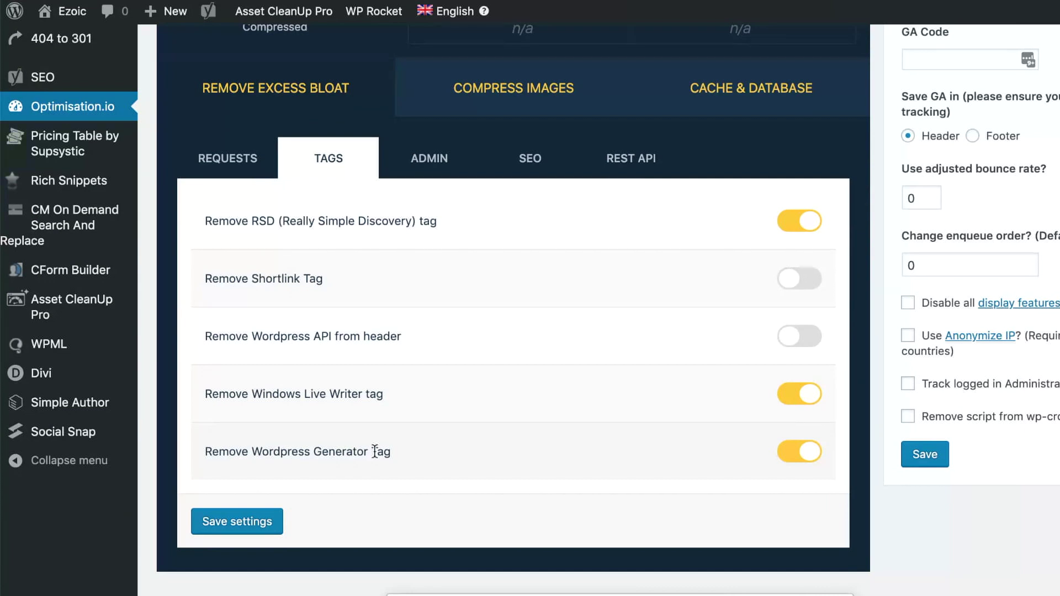
left_click(438, 169)
scroll(461, 231, "down", 8)
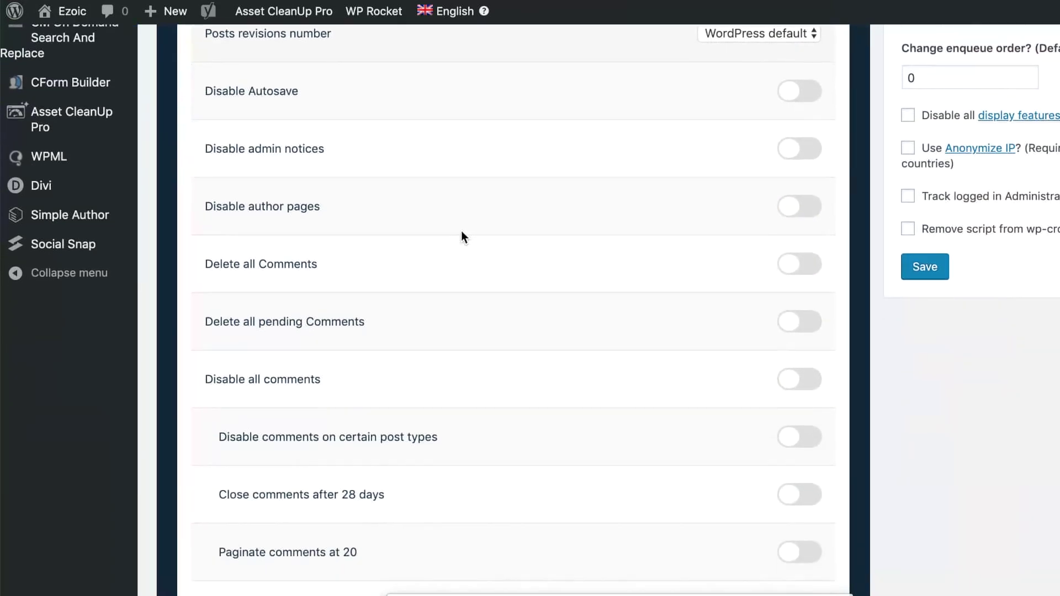
scroll(461, 232, "up", 7)
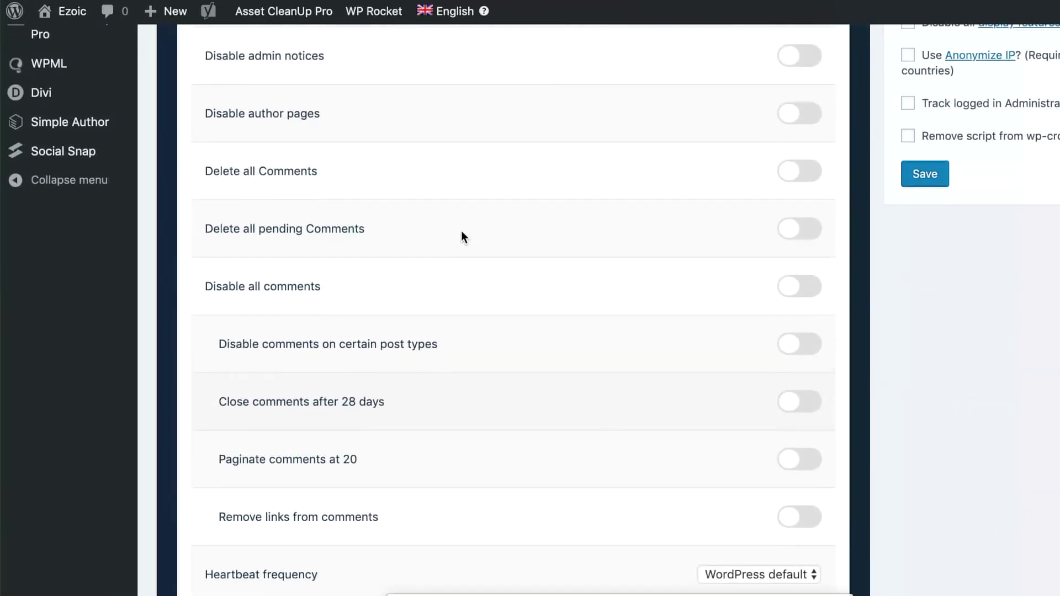
scroll(462, 238, "up", 1)
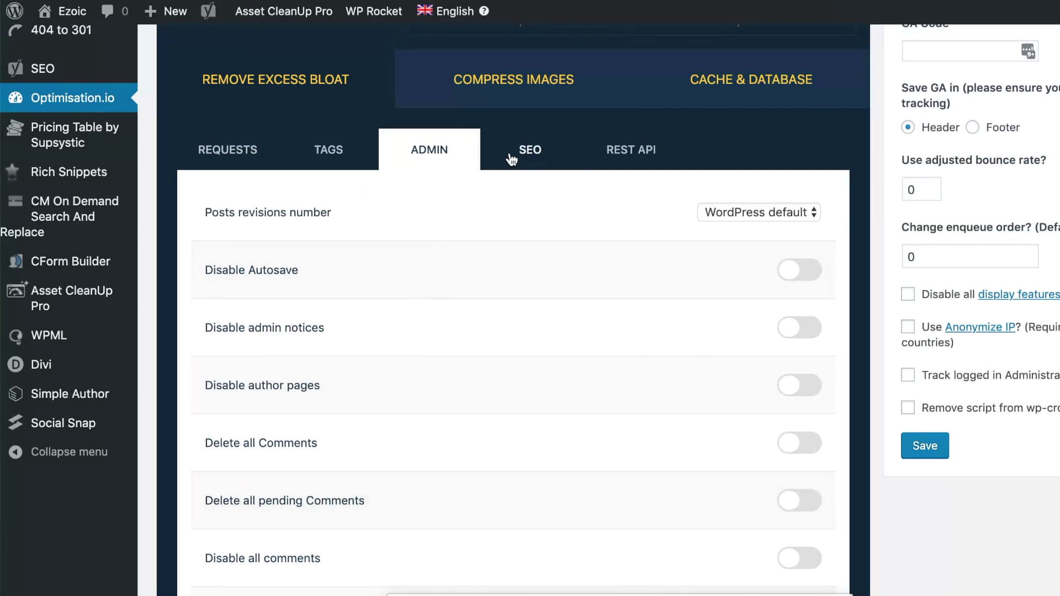
Review the SEO bloat-removal toggles under Remove Excess Bloat
left_click(530, 150)
scroll(495, 274, "down", 1)
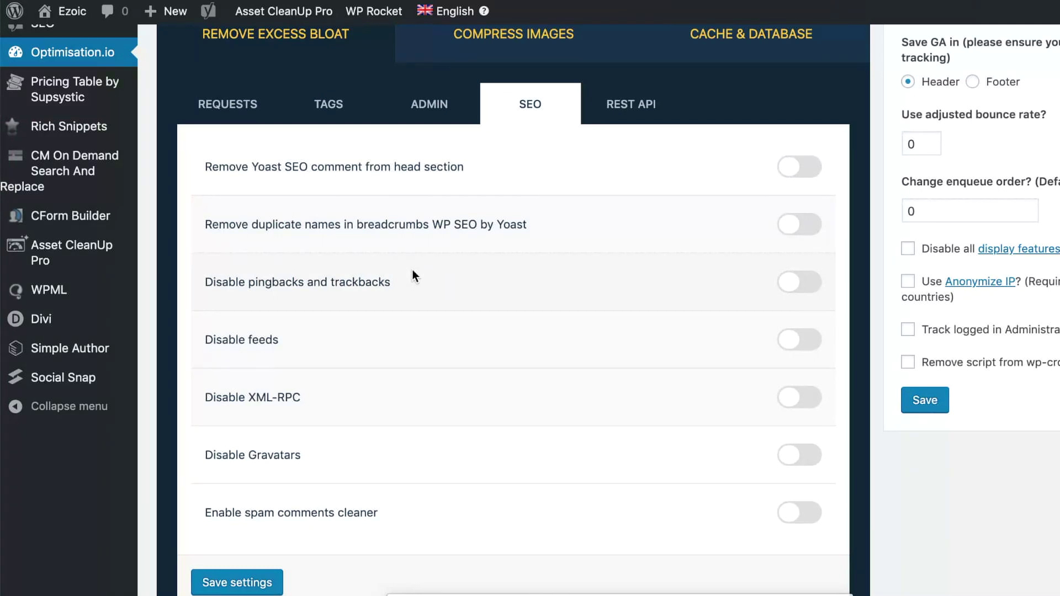
scroll(411, 270, "down", 1)
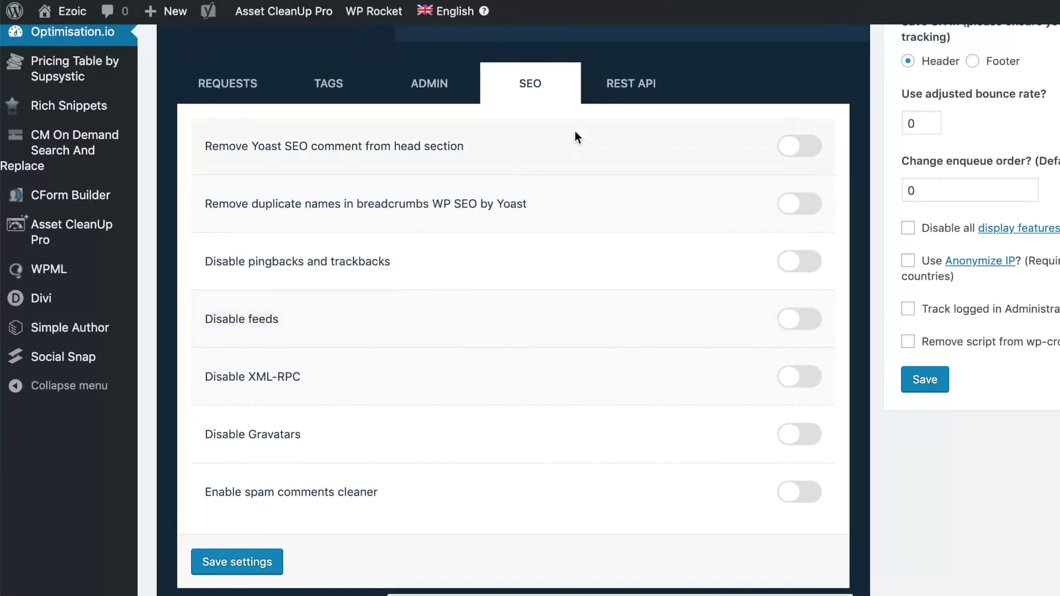
scroll(575, 133, "up", 3)
scroll(575, 139, "up", 3)
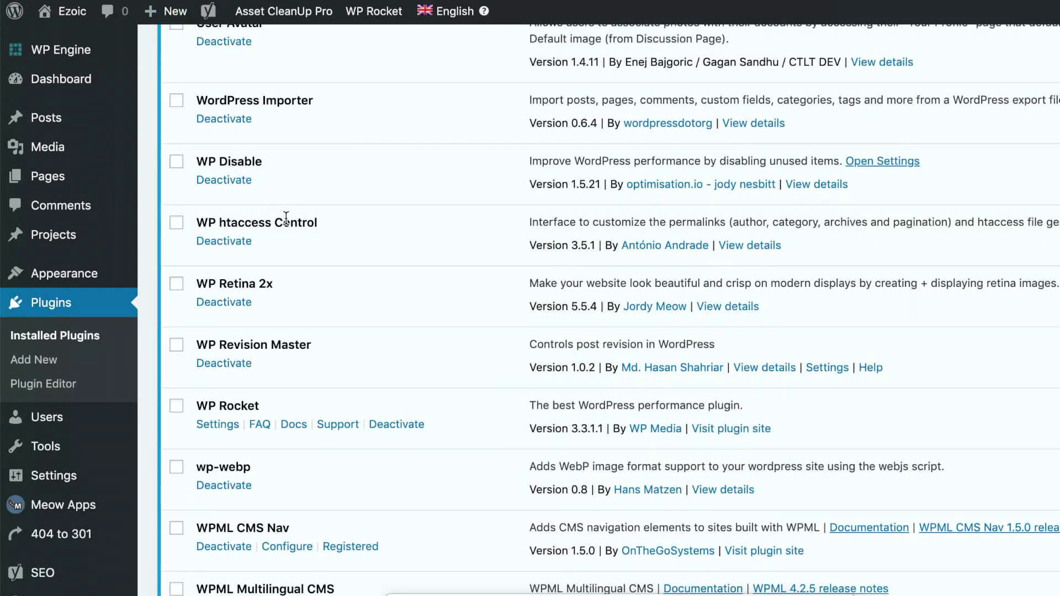
scroll(286, 218, "up", 1)
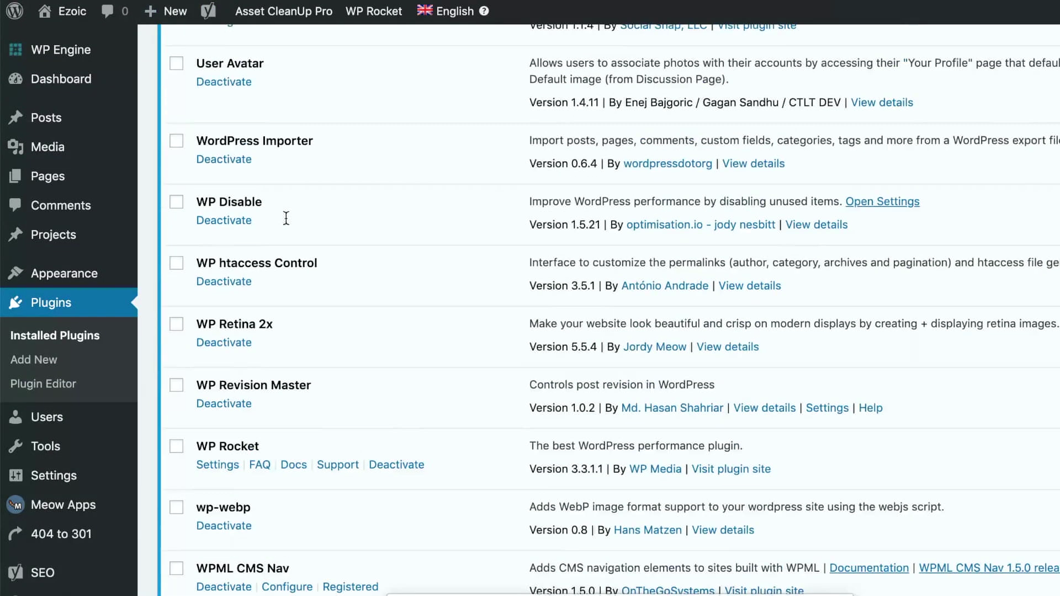
scroll(286, 218, "up", 10)
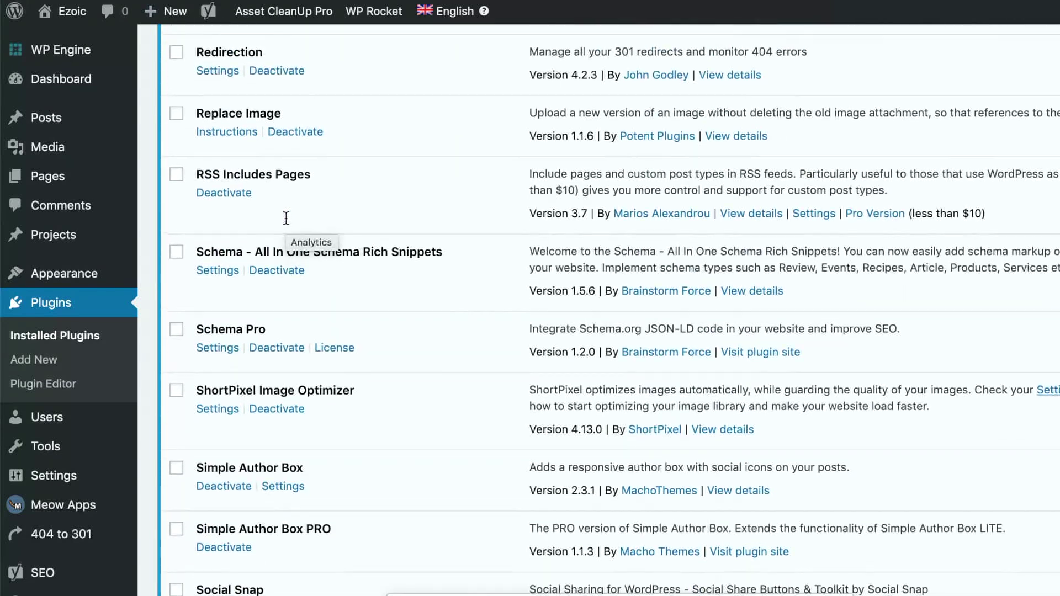
scroll(285, 219, "down", 3)
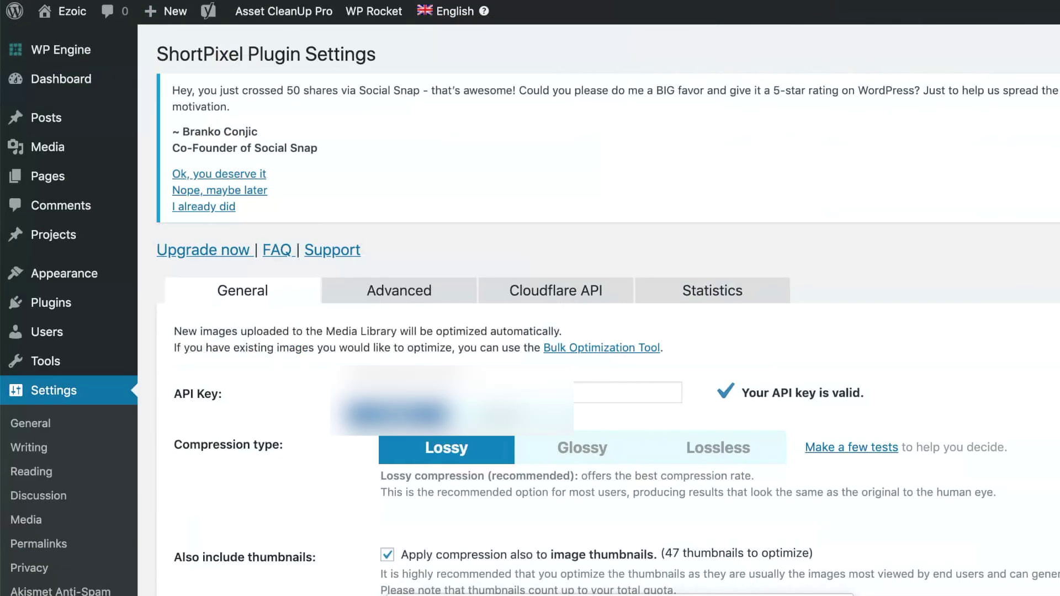
scroll(555, 236, "down", 5)
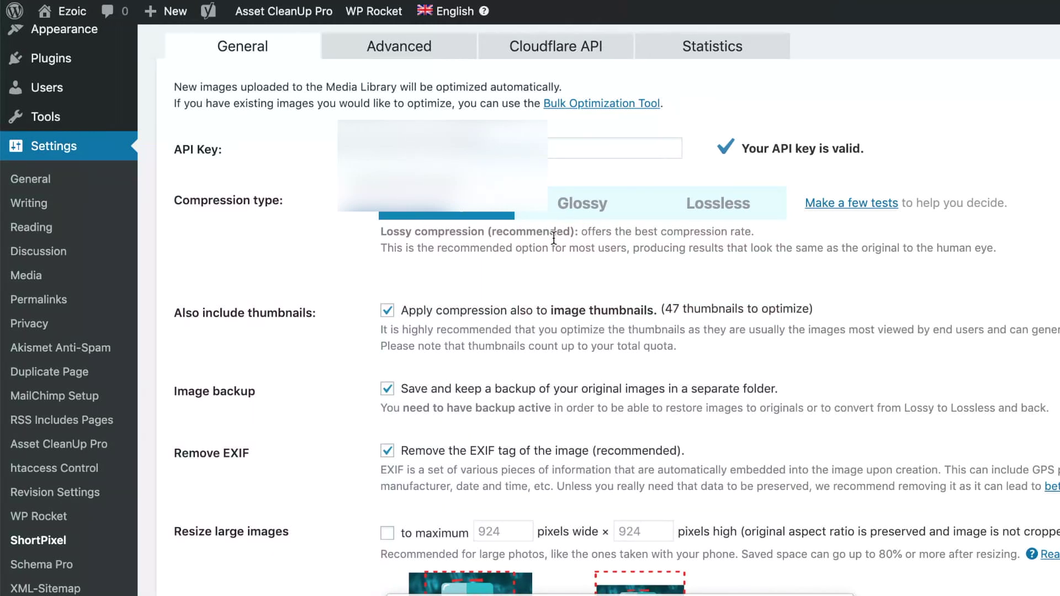
Review ShortPixel's Advanced settings: PNG-to-JPEG, WebP, PDF, on-upload optimization, and excluded thumbnails
scroll(497, 254, "up", 4)
left_click(424, 271)
scroll(490, 385, "down", 3)
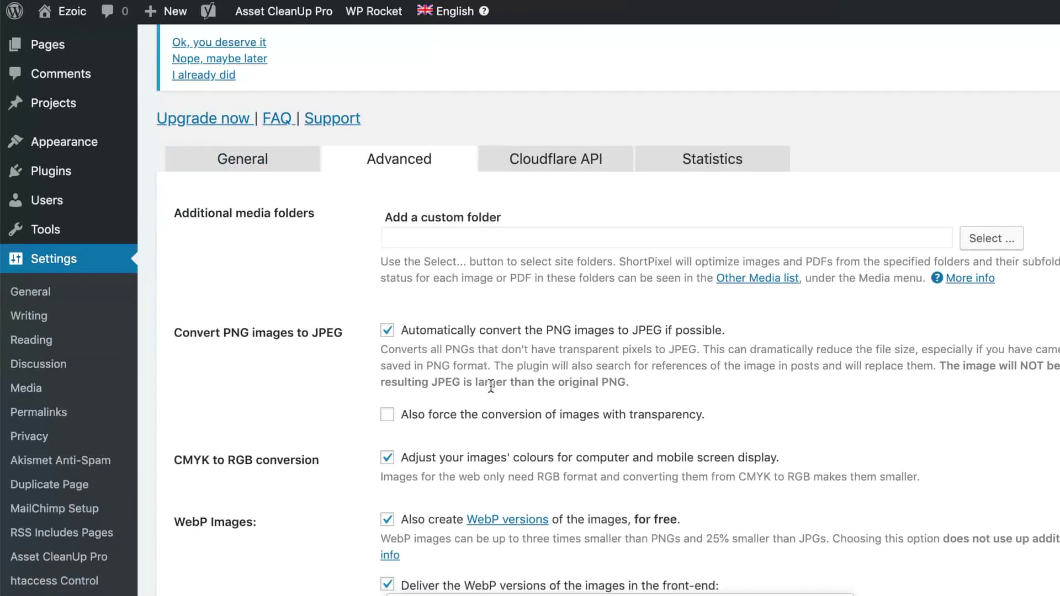
scroll(491, 386, "down", 1)
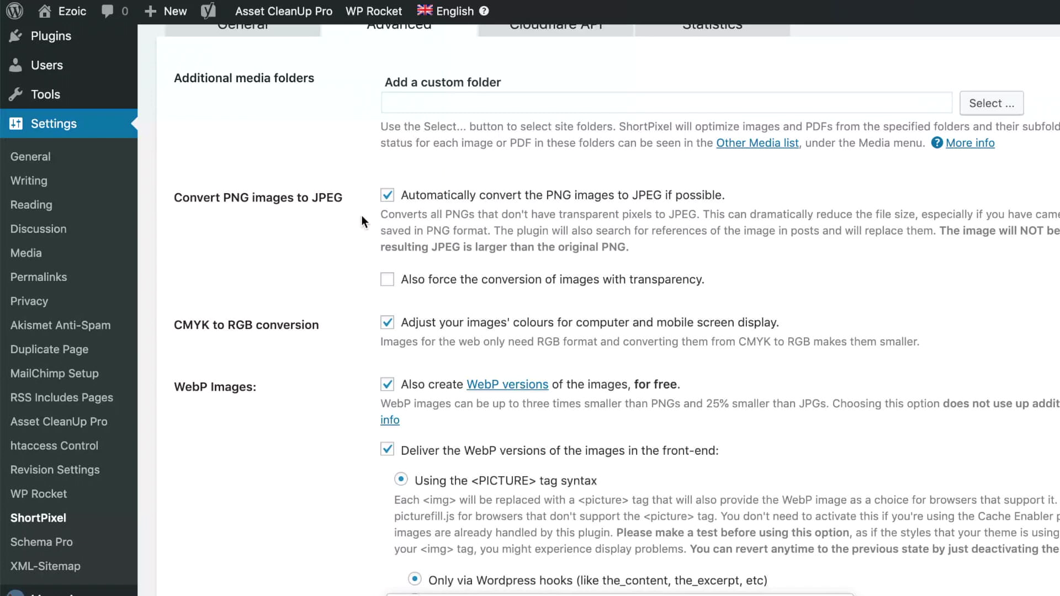
scroll(394, 256, "down", 2)
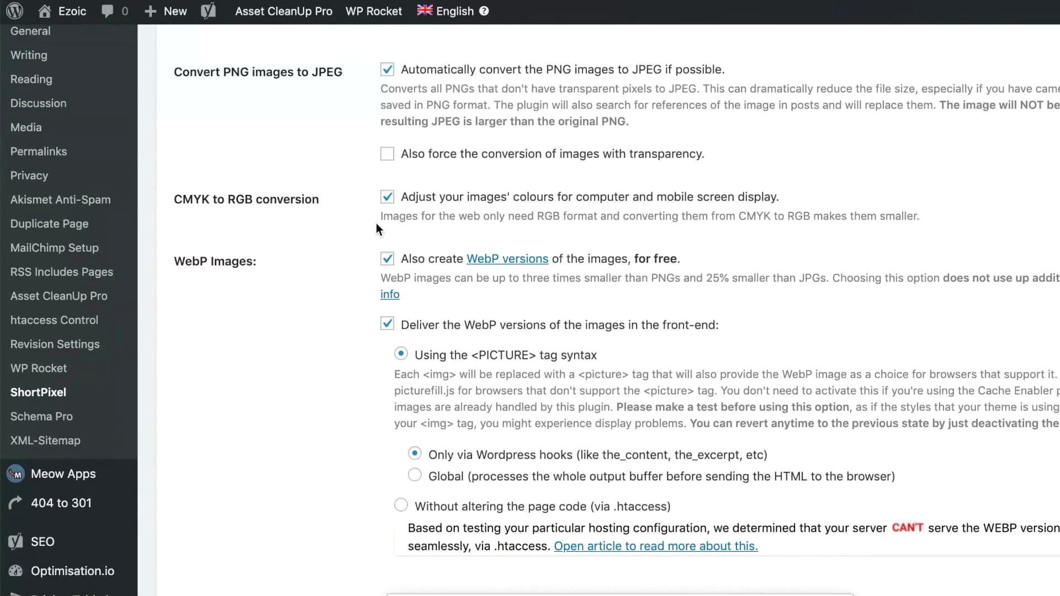
scroll(358, 222, "down", 3)
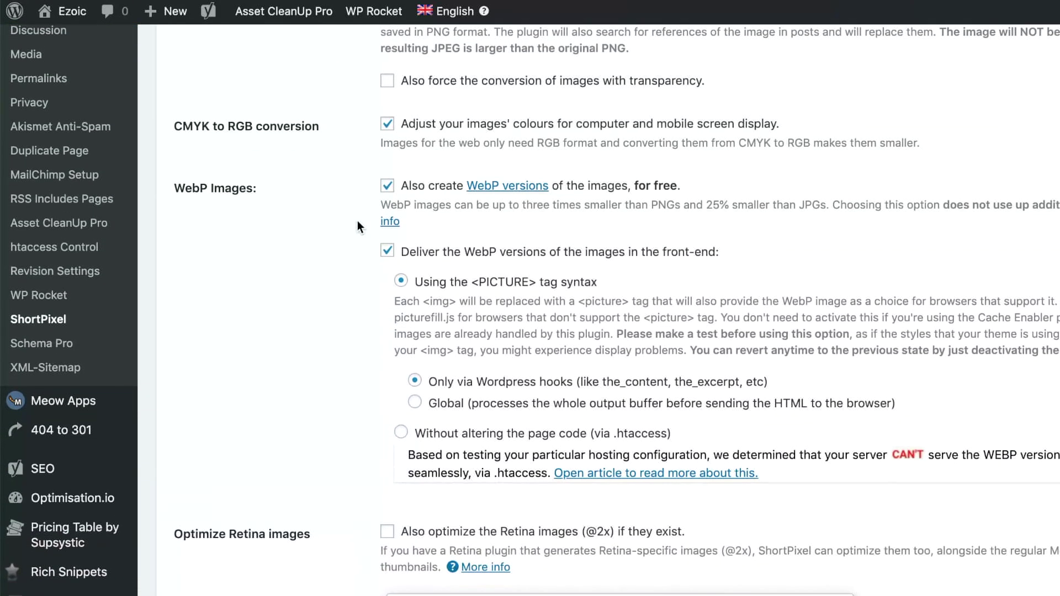
scroll(345, 162, "down", 8)
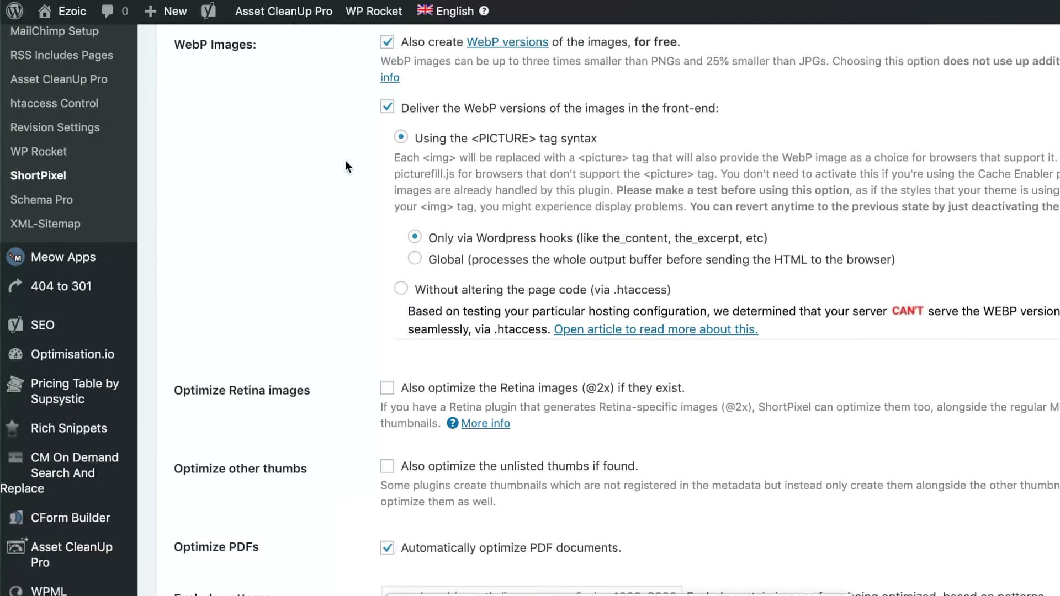
scroll(346, 160, "down", 6)
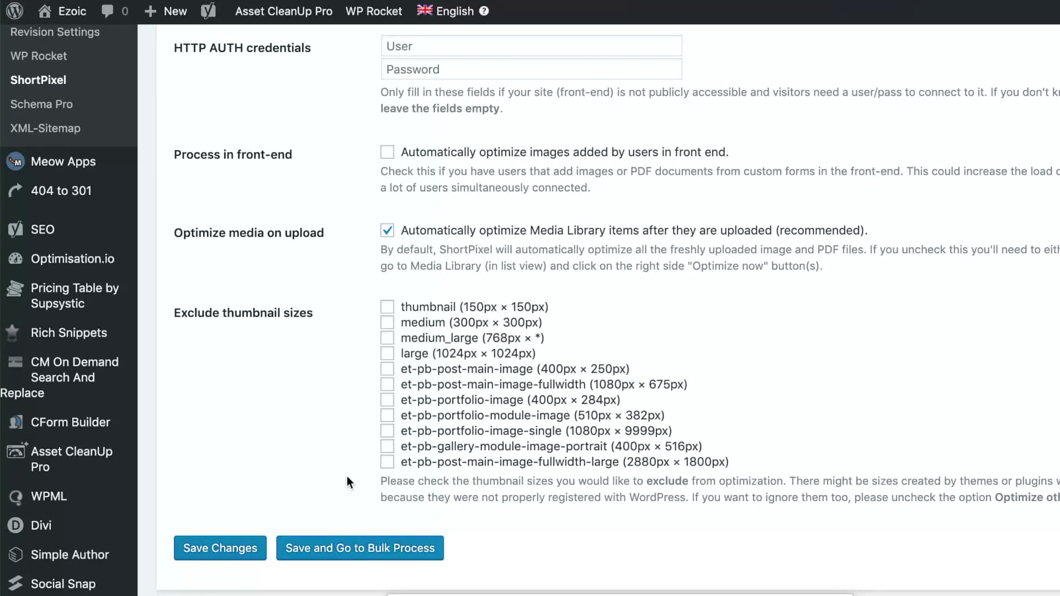
scroll(334, 448, "up", 20)
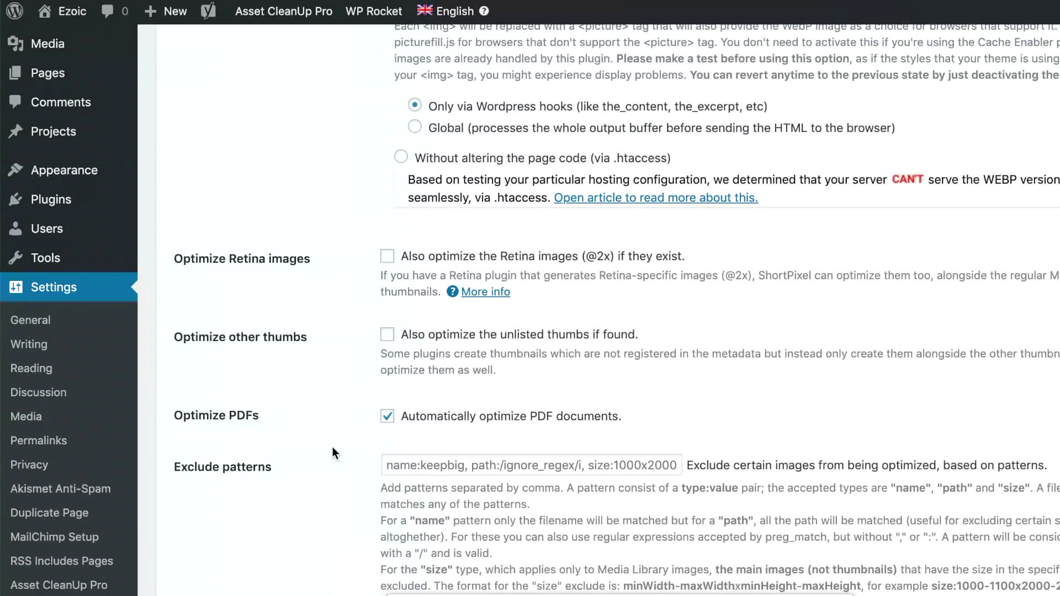
scroll(333, 449, "up", 2)
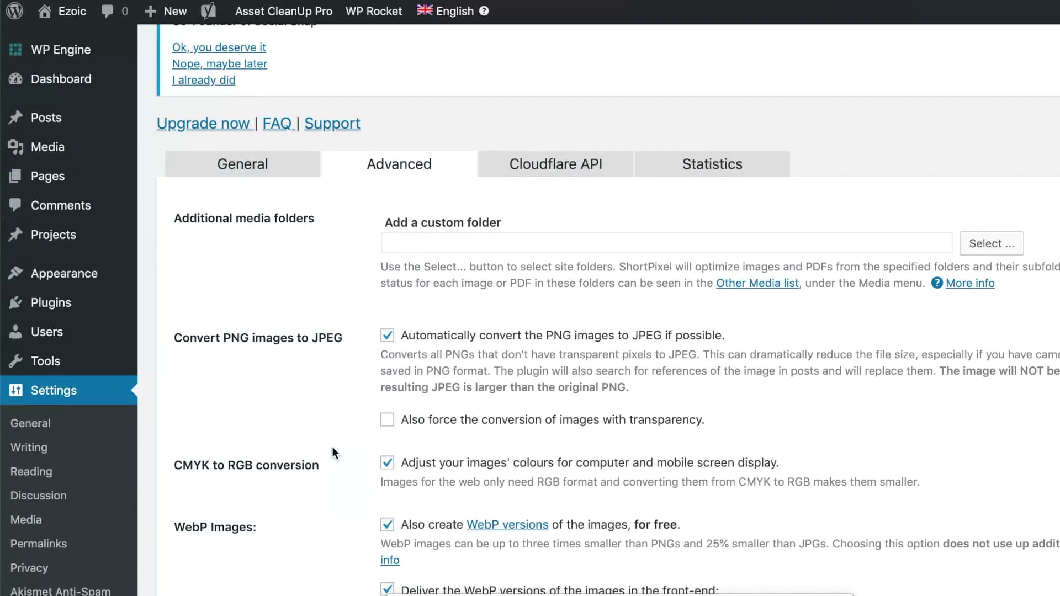